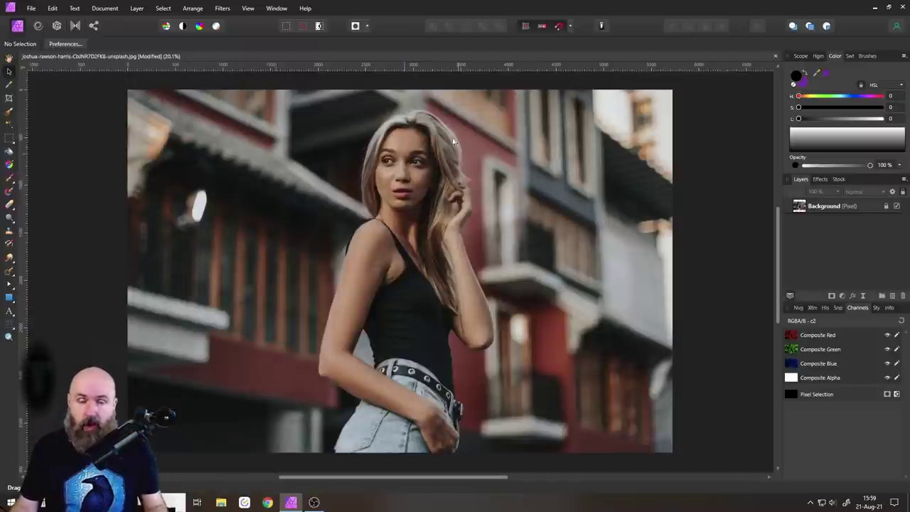
# Add an empty Soft Light pixel layer above the photo and select the Paint Brush.
pyautogui.scroll(3, 418, 169)
pyautogui.scroll(3, 418, 169)
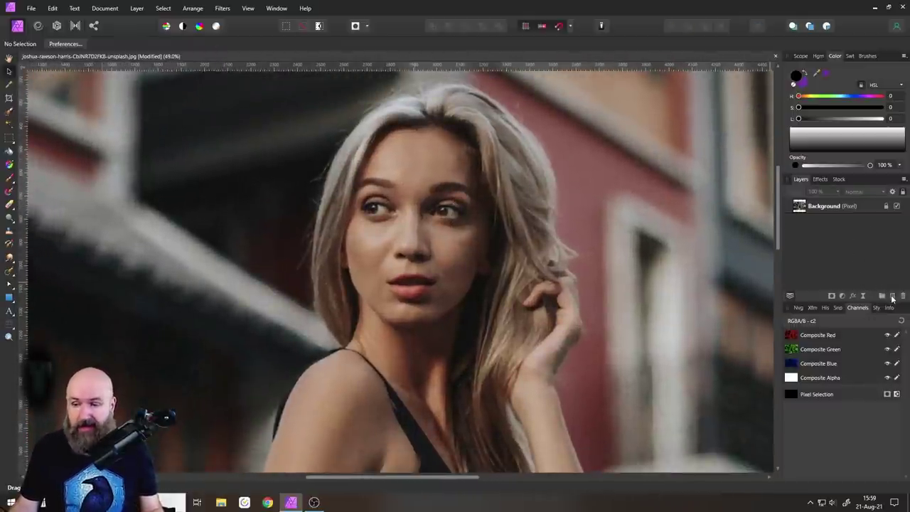
pyautogui.click(892, 297)
pyautogui.click(854, 192)
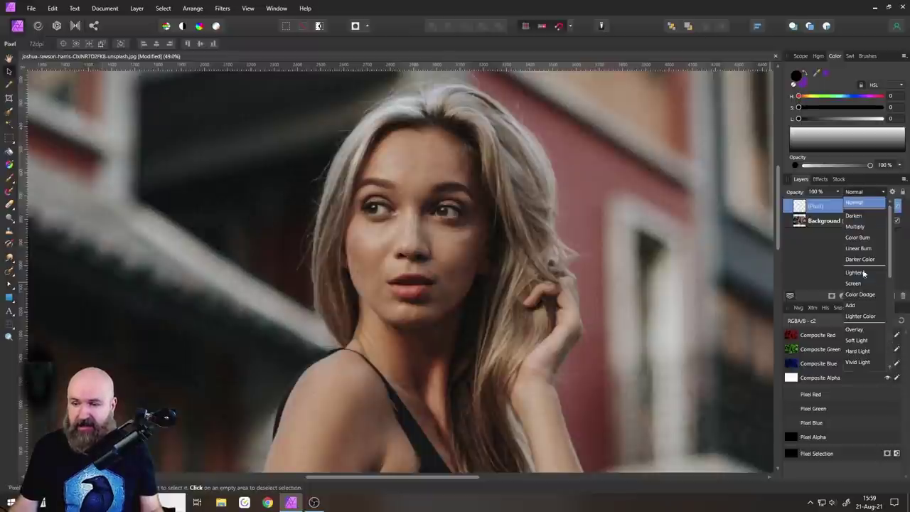
pyautogui.click(860, 341)
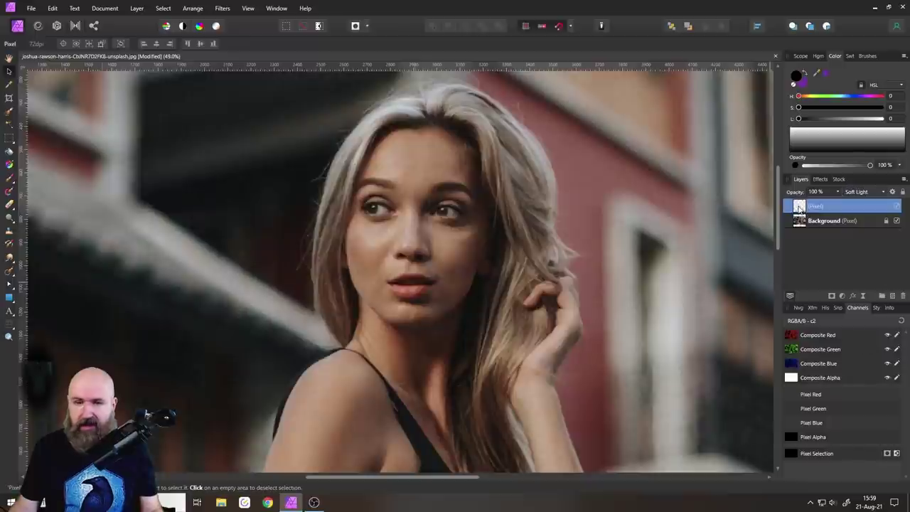
pyautogui.click(9, 178)
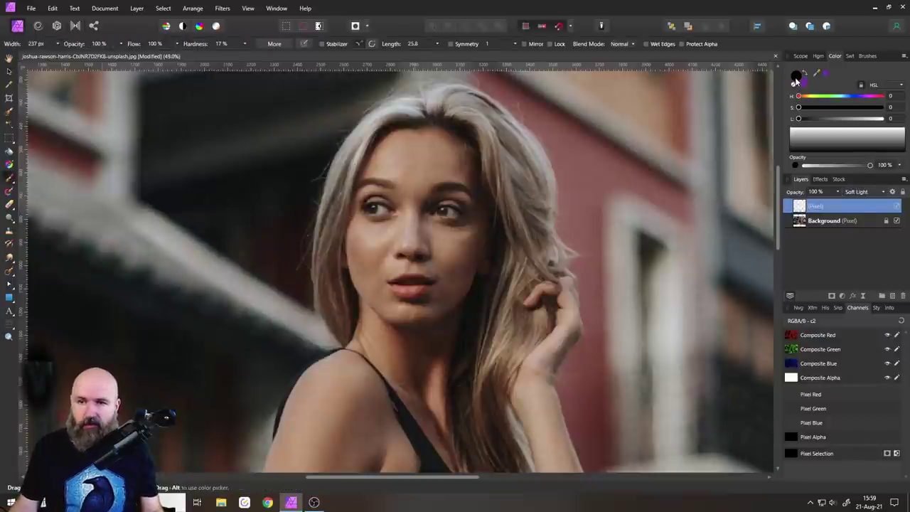
pyautogui.doubleClick(795, 80)
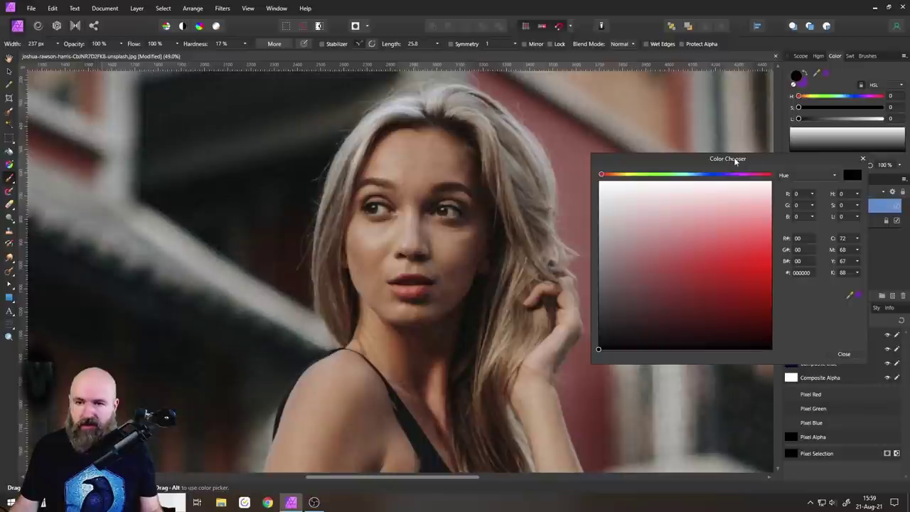
# Choose a dark neutral grey painting colour, hex 434343, in the Color Chooser.
pyautogui.moveTo(736, 161); pyautogui.dragTo(733, 149)
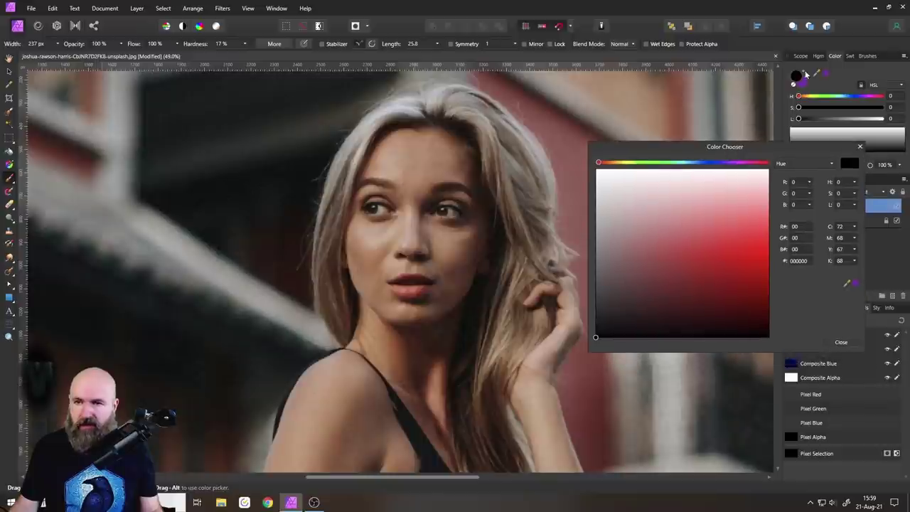
pyautogui.click(860, 146)
pyautogui.doubleClick(795, 79)
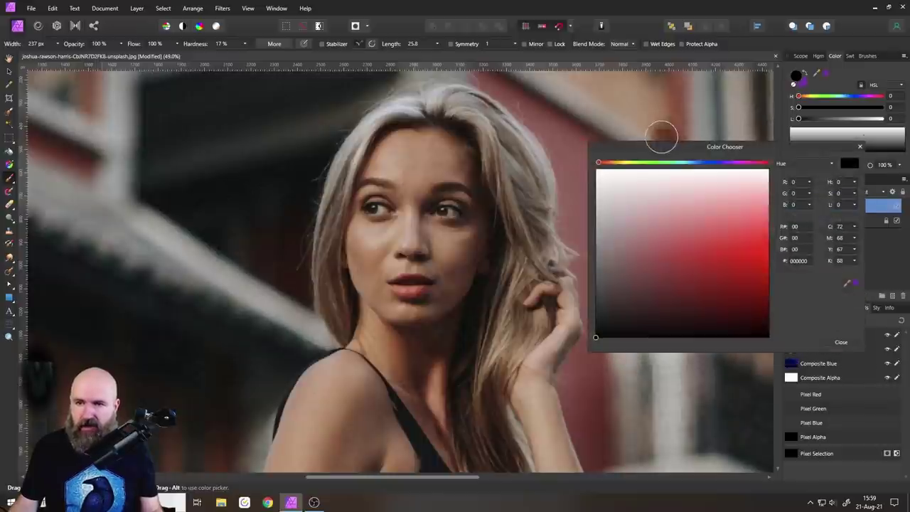
pyautogui.moveTo(666, 147); pyautogui.dragTo(667, 126)
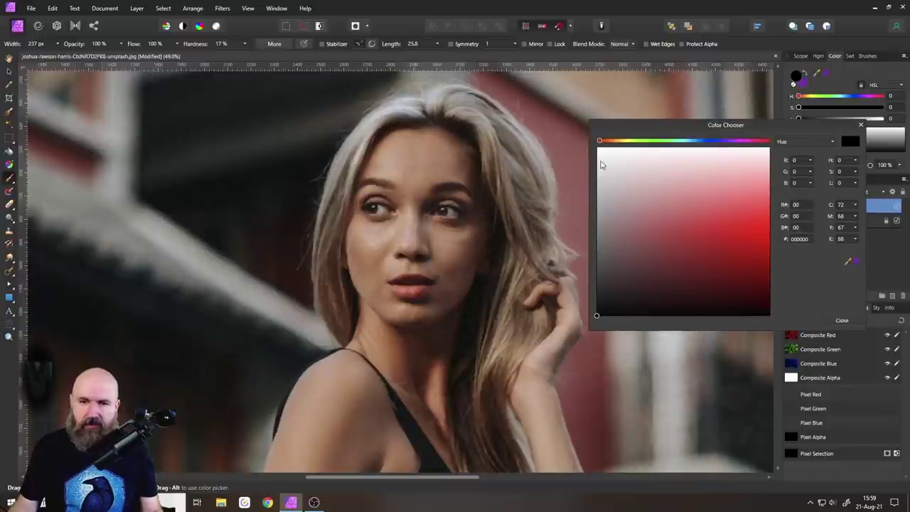
pyautogui.click(597, 209)
pyautogui.moveTo(587, 183)
pyautogui.mouseDown()
pyautogui.moveTo(585, 318)
pyautogui.moveTo(593, 179)
pyautogui.moveTo(596, 218)
pyautogui.mouseUp()
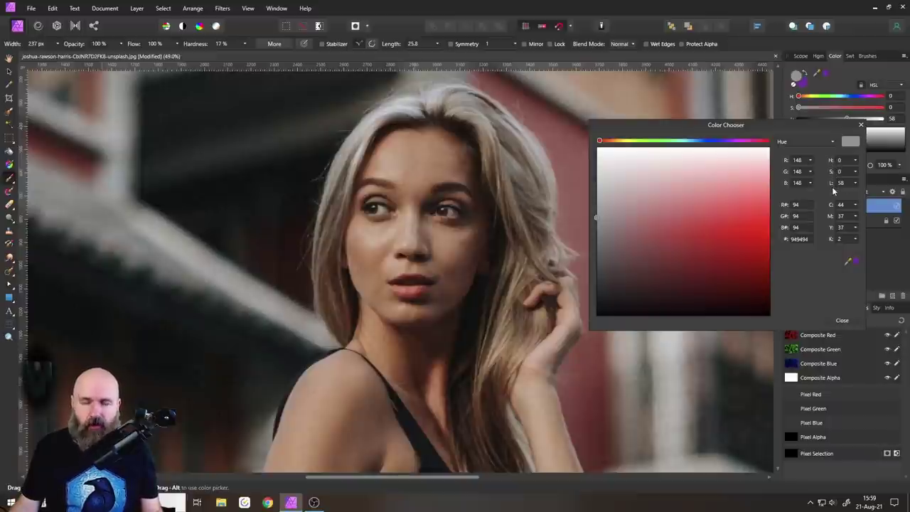
pyautogui.moveTo(596, 218); pyautogui.dragTo(594, 233)
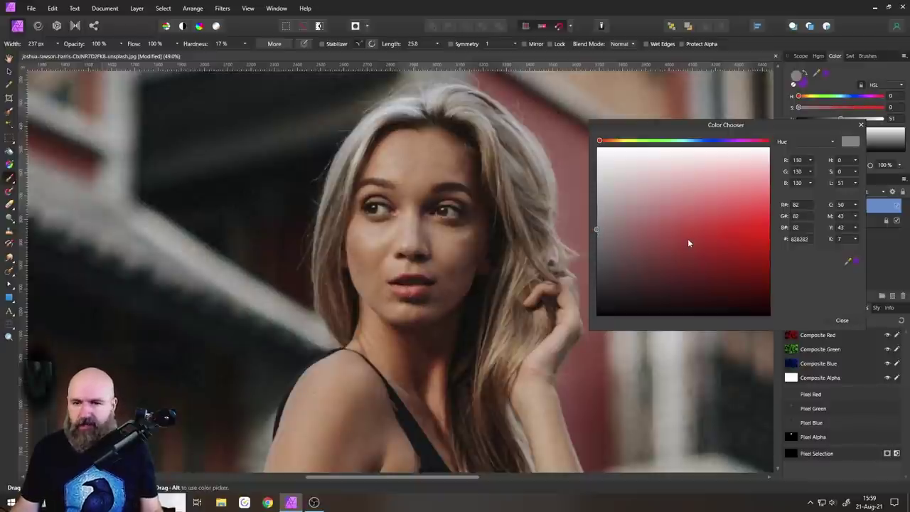
pyautogui.moveTo(602, 282); pyautogui.dragTo(595, 271)
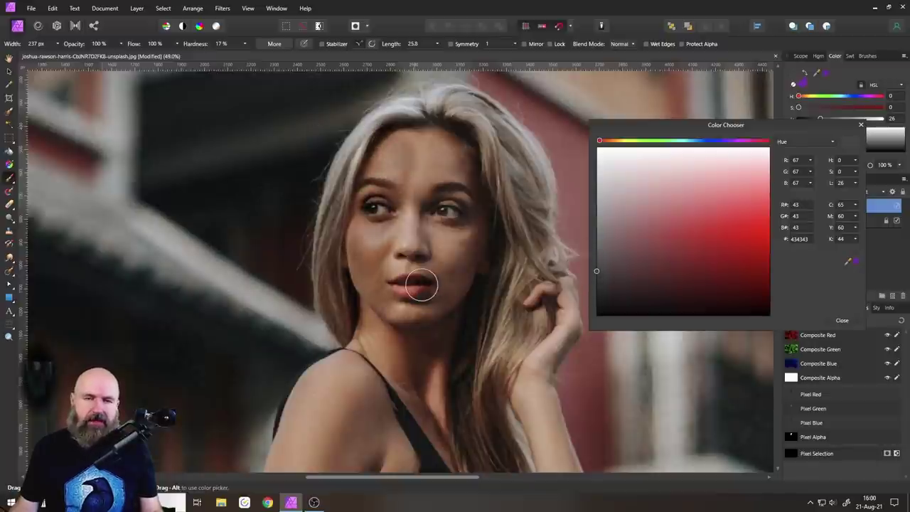
# Brush light grey ADADAD over the face shadow and near-black 181818 on the right eye's outer corner.
pyautogui.moveTo(599, 211); pyautogui.dragTo(596, 201)
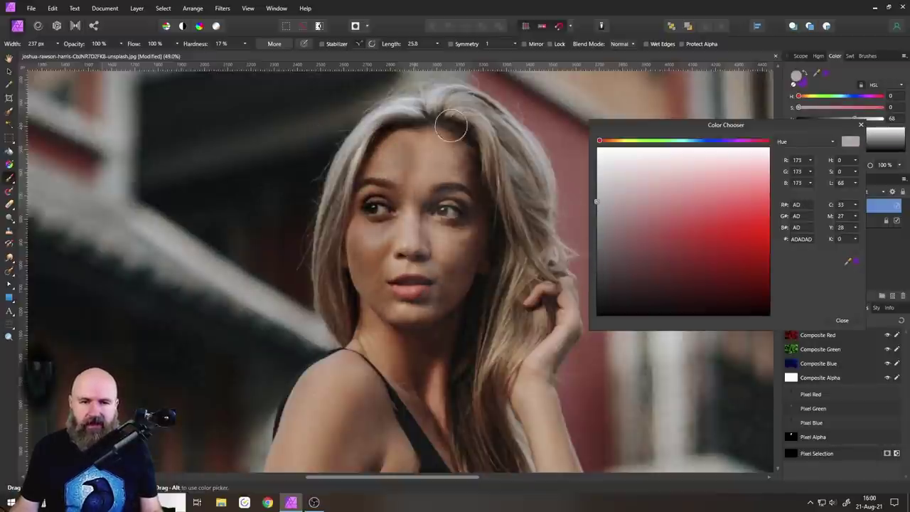
pyautogui.moveTo(474, 186); pyautogui.dragTo(461, 290)
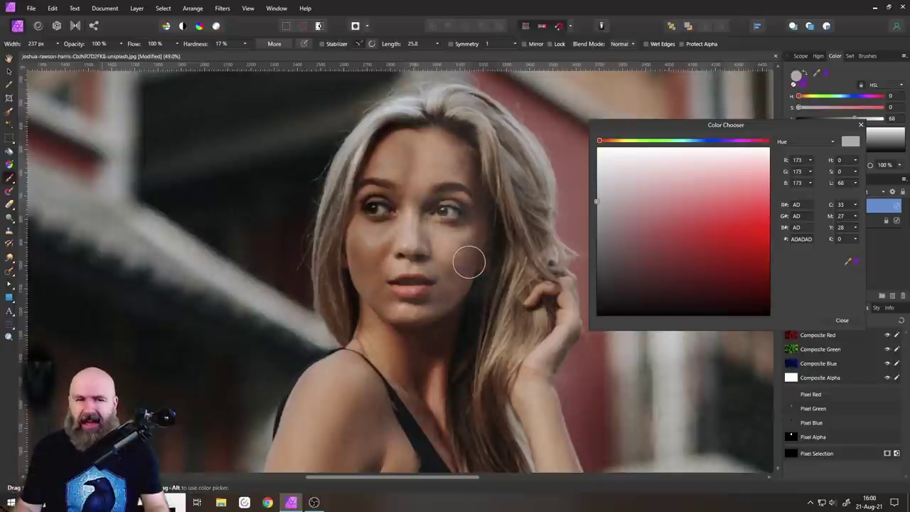
pyautogui.click(596, 279)
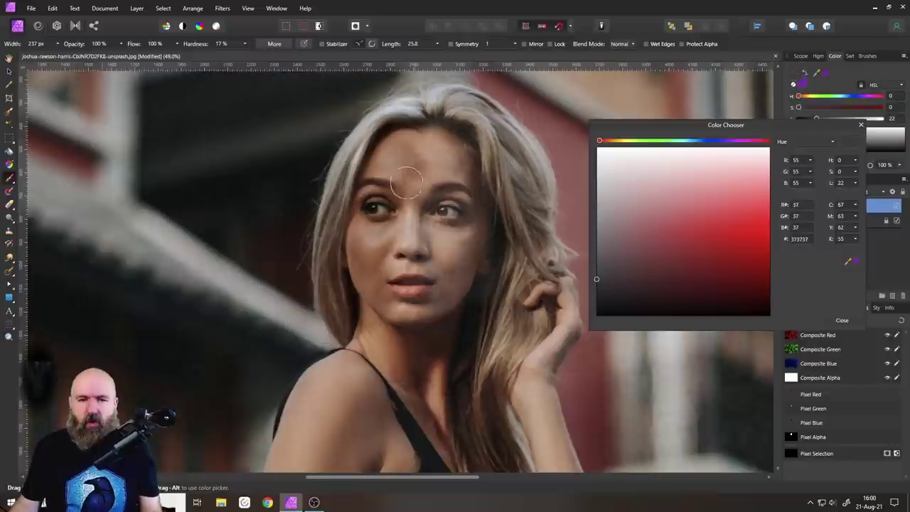
pyautogui.click(598, 298)
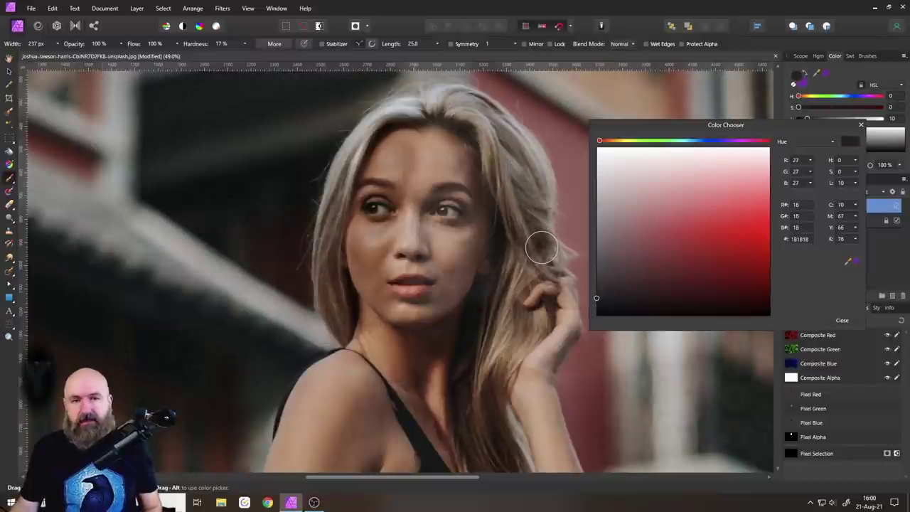
pyautogui.moveTo(486, 214); pyautogui.dragTo(451, 203)
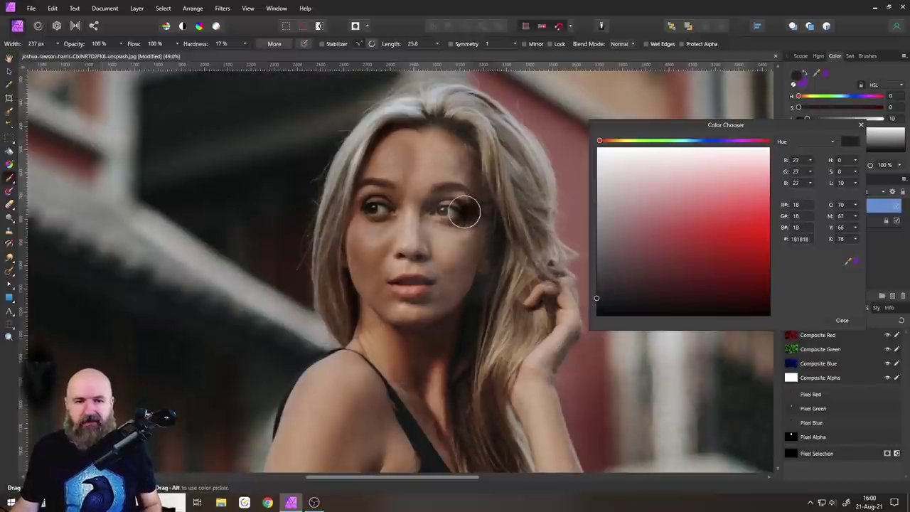
pyautogui.scroll(3, 471, 214)
pyautogui.hotkey('ctrl', 'z')
pyautogui.moveTo(473, 245); pyautogui.dragTo(564, 375)
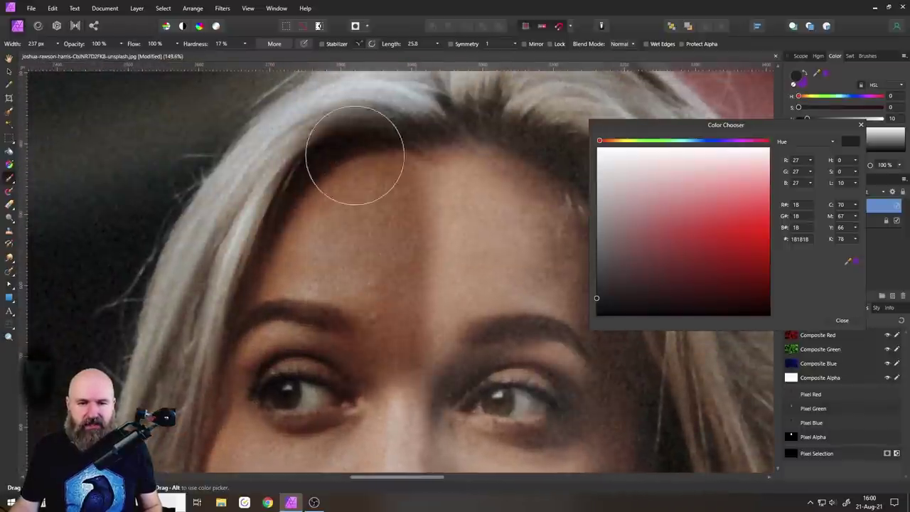
pyautogui.moveTo(526, 398)
pyautogui.mouseDown()
pyautogui.moveTo(548, 431)
pyautogui.moveTo(540, 422)
pyautogui.moveTo(551, 386)
pyautogui.mouseUp()
pyautogui.scroll(-5, 548, 382)
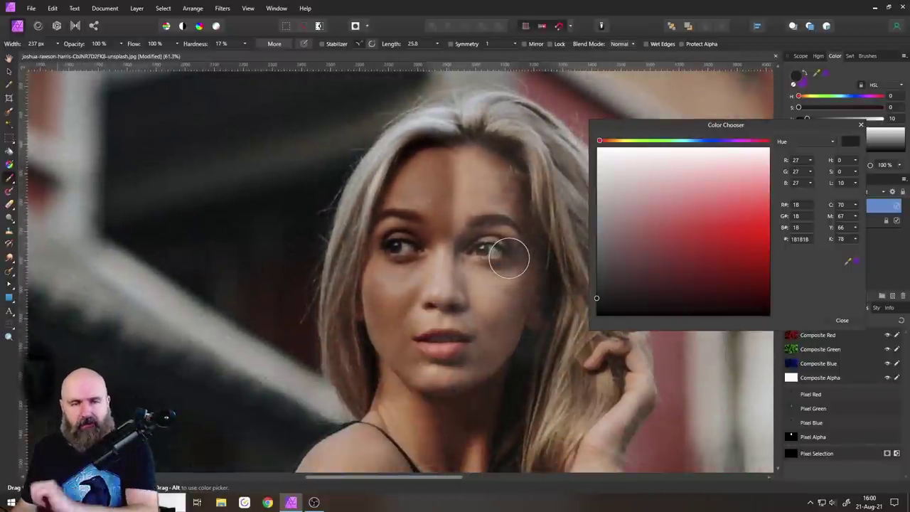
pyautogui.click(861, 124)
# Delete the painted pixel layer and add a Curves adjustment with a lowered midpoint.
pyautogui.click(903, 296)
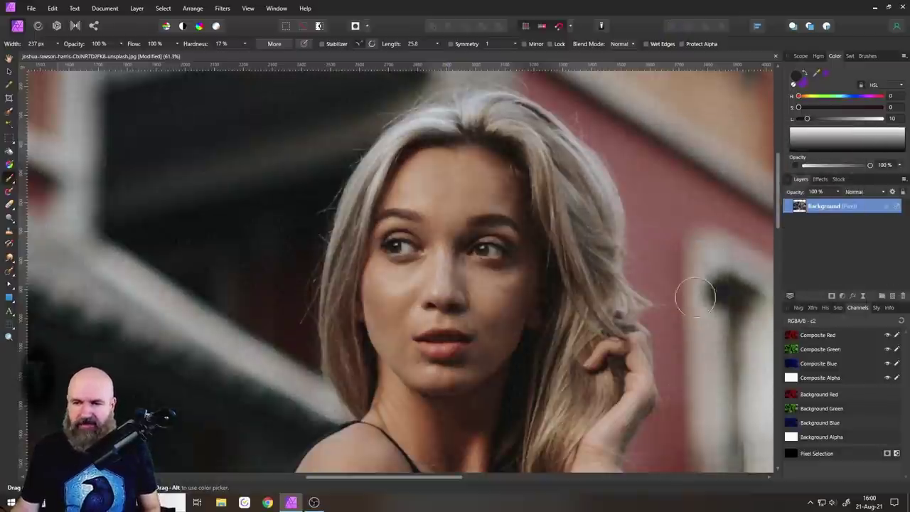
pyautogui.click(843, 295)
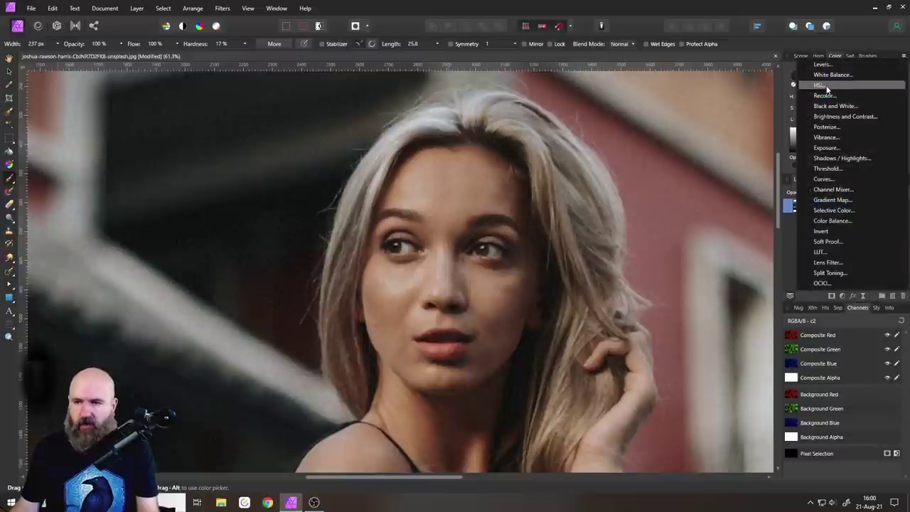
pyautogui.click(823, 179)
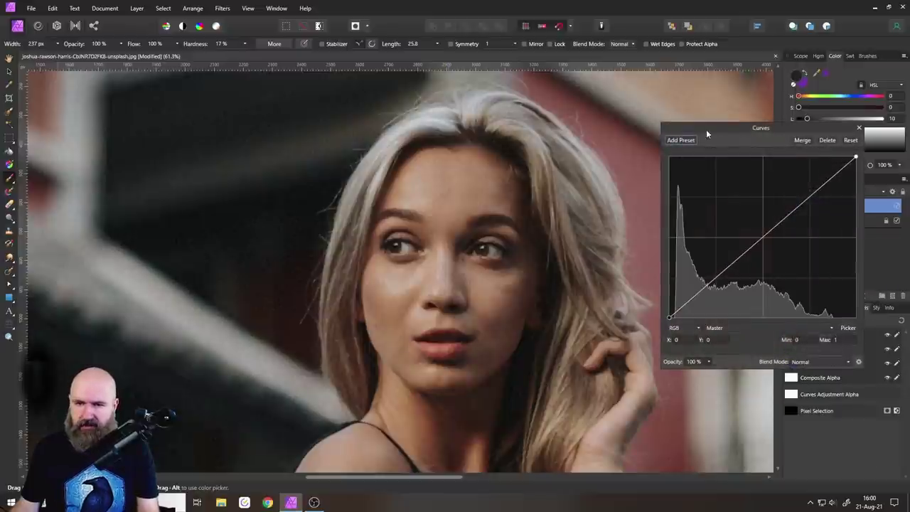
pyautogui.moveTo(705, 130); pyautogui.dragTo(497, 127)
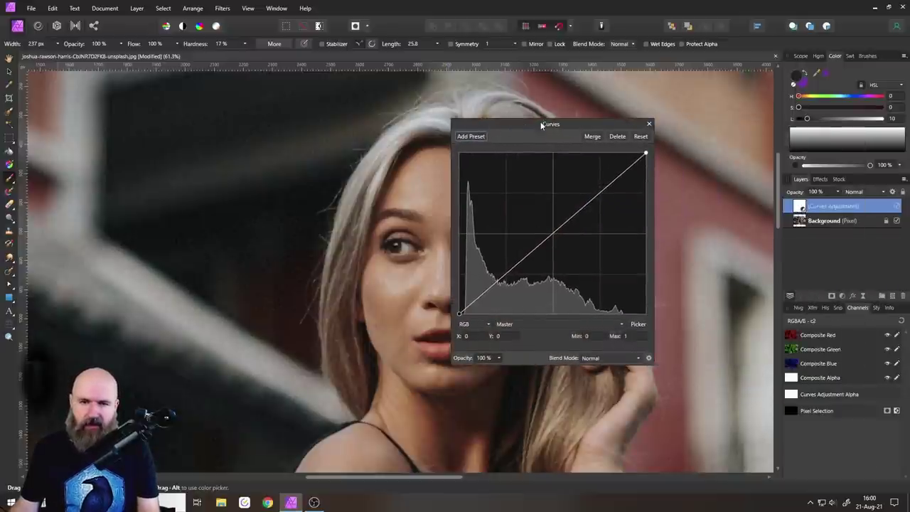
pyautogui.moveTo(574, 125); pyautogui.dragTo(668, 124)
pyautogui.click(647, 237)
pyautogui.moveTo(648, 239)
pyautogui.mouseDown()
pyautogui.moveTo(637, 229)
pyautogui.moveTo(654, 248)
pyautogui.mouseUp()
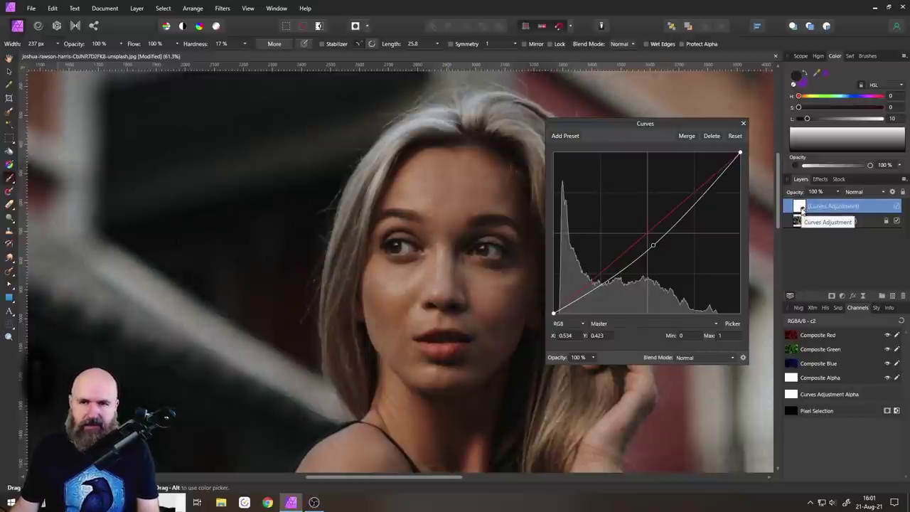
pyautogui.moveTo(613, 126); pyautogui.dragTo(615, 125)
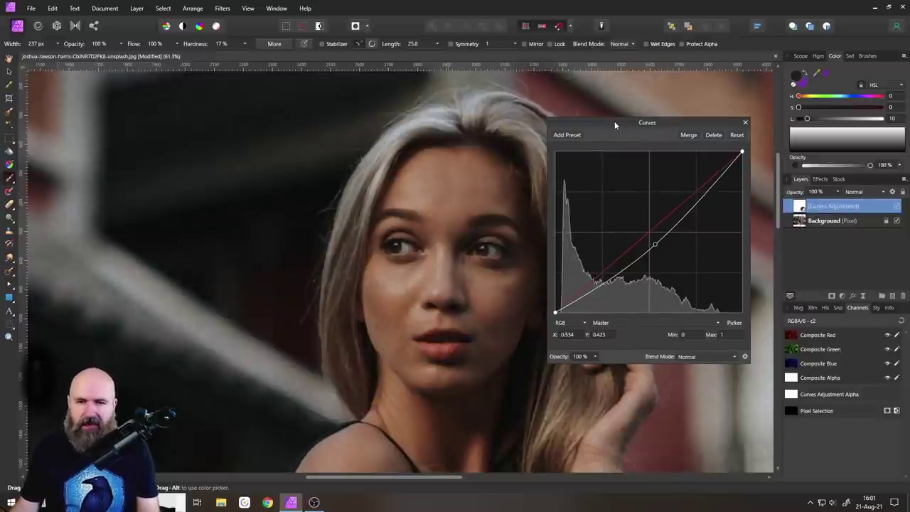
# Invert the Curves mask to black, set the painting colour to white, and adjust brush opacity.
pyautogui.click(137, 9)
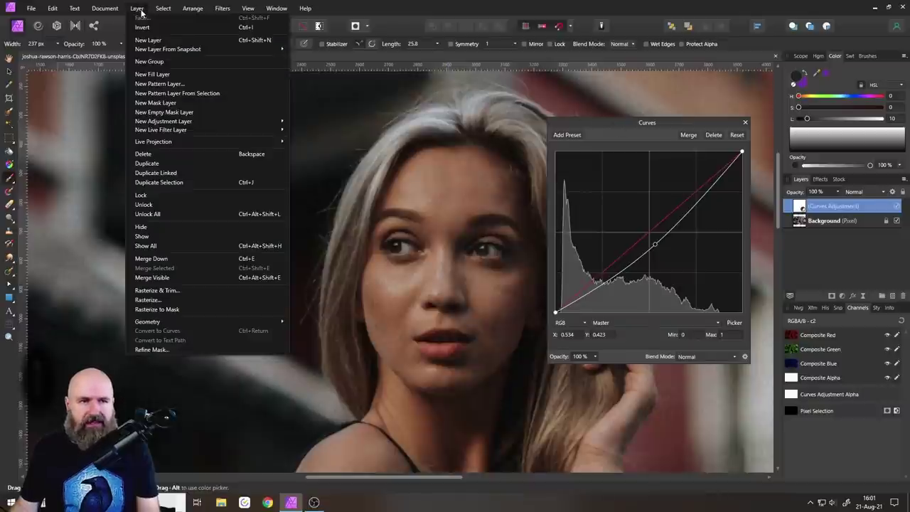
pyautogui.click(144, 28)
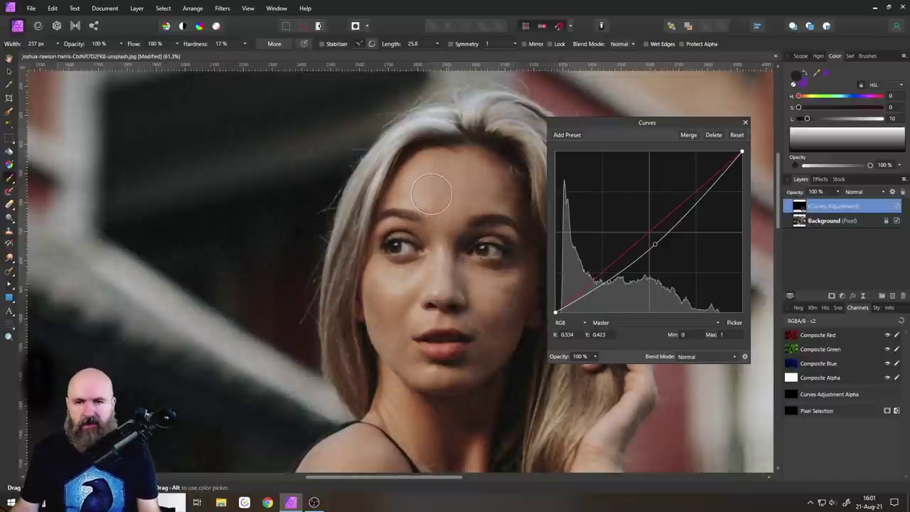
pyautogui.doubleClick(795, 75)
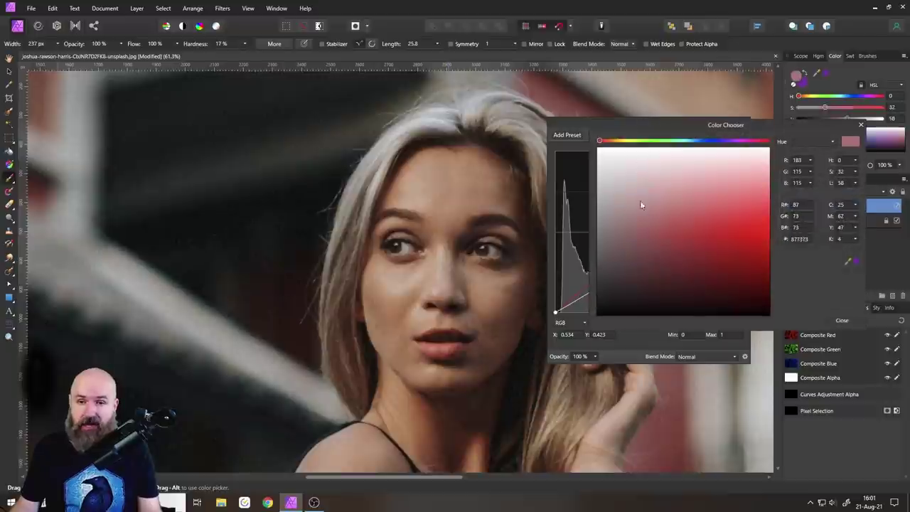
pyautogui.moveTo(639, 203); pyautogui.dragTo(581, 137)
pyautogui.click(861, 125)
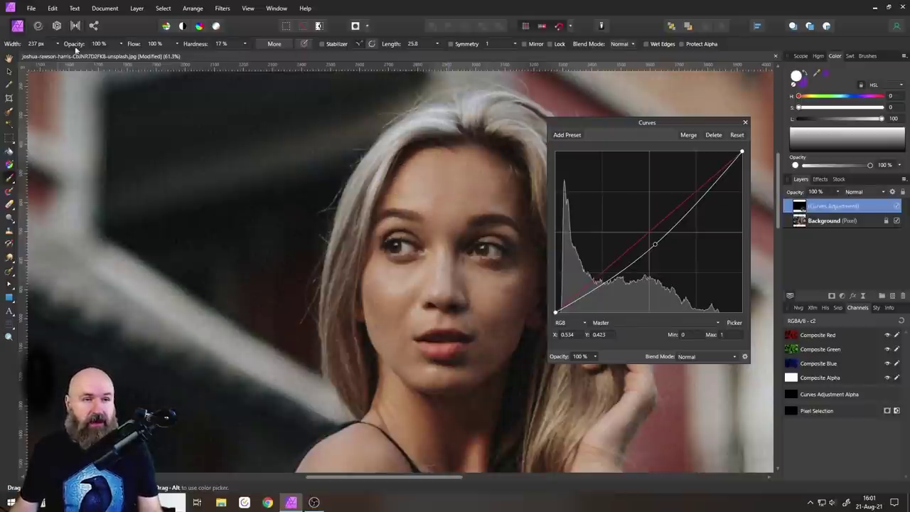
pyautogui.click(120, 44)
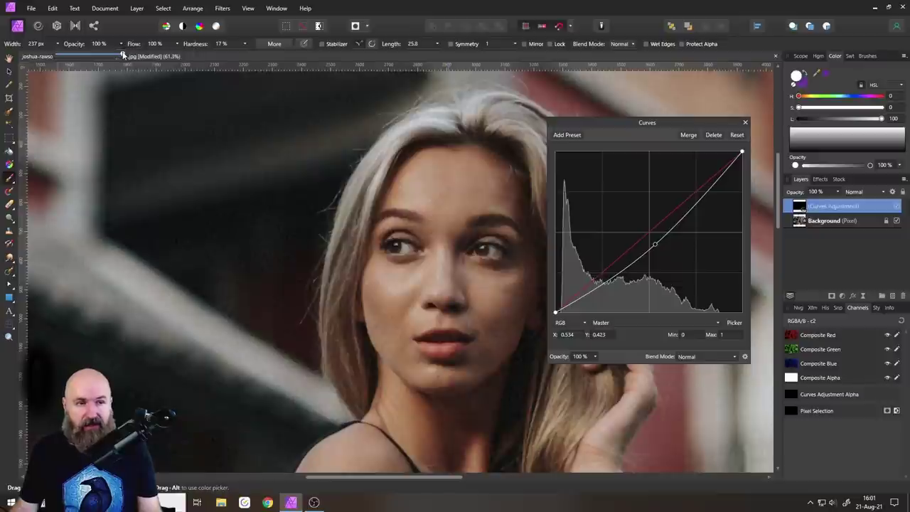
pyautogui.moveTo(125, 56)
pyautogui.mouseDown()
pyautogui.moveTo(62, 55)
pyautogui.moveTo(128, 55)
pyautogui.mouseUp()
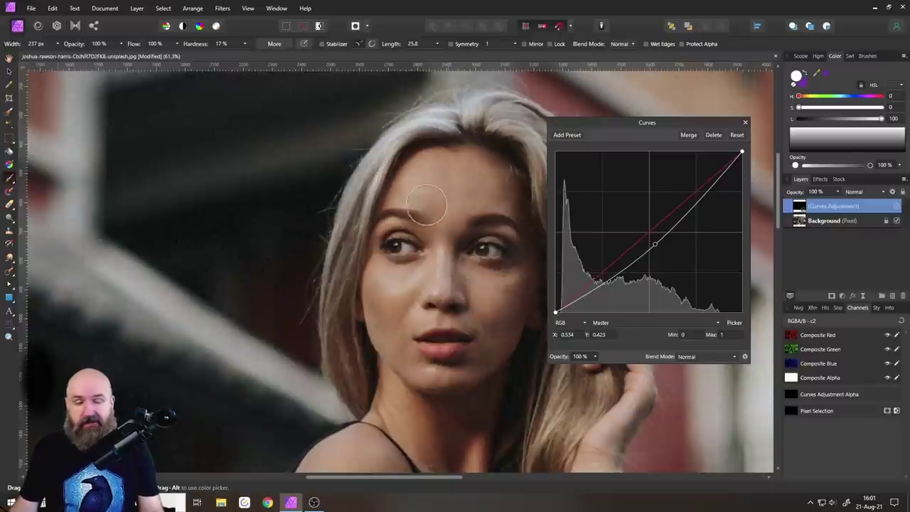
# Paint white on the Curves mask down the centre of the face, cheek to chin.
pyautogui.moveTo(409, 293)
pyautogui.mouseDown()
pyautogui.moveTo(425, 350)
pyautogui.moveTo(420, 323)
pyautogui.moveTo(374, 423)
pyautogui.mouseUp()
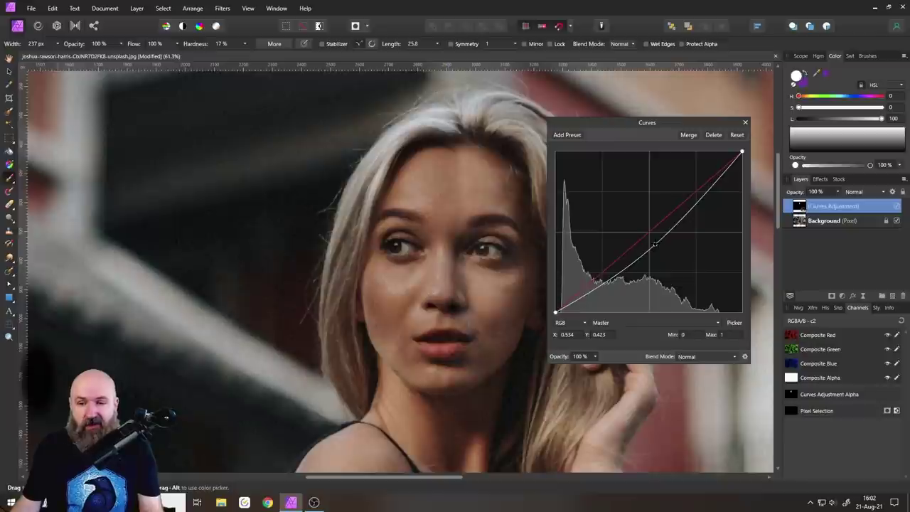
# Retune the Curves midpoint to X 0.569, Y 0.426 for slightly stronger darkening.
pyautogui.moveTo(655, 244); pyautogui.dragTo(660, 250)
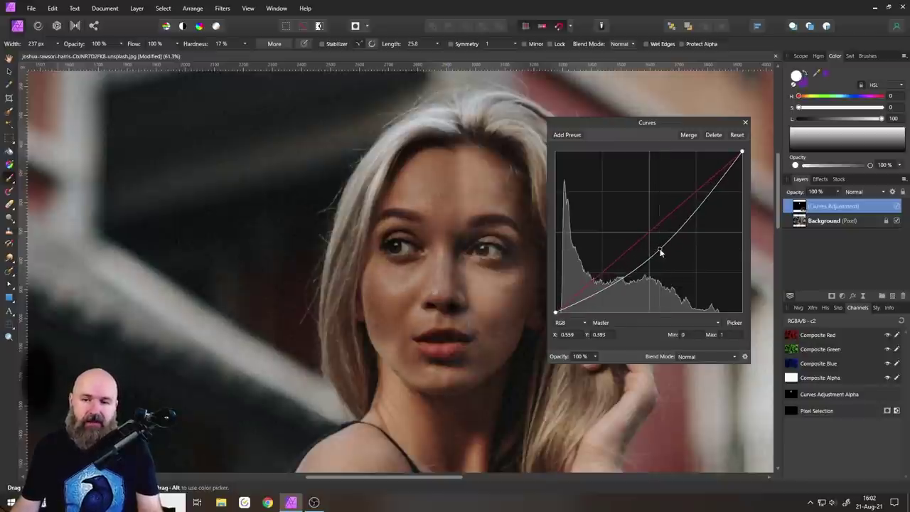
pyautogui.moveTo(659, 252)
pyautogui.mouseDown()
pyautogui.moveTo(630, 211)
pyautogui.moveTo(660, 250)
pyautogui.mouseUp()
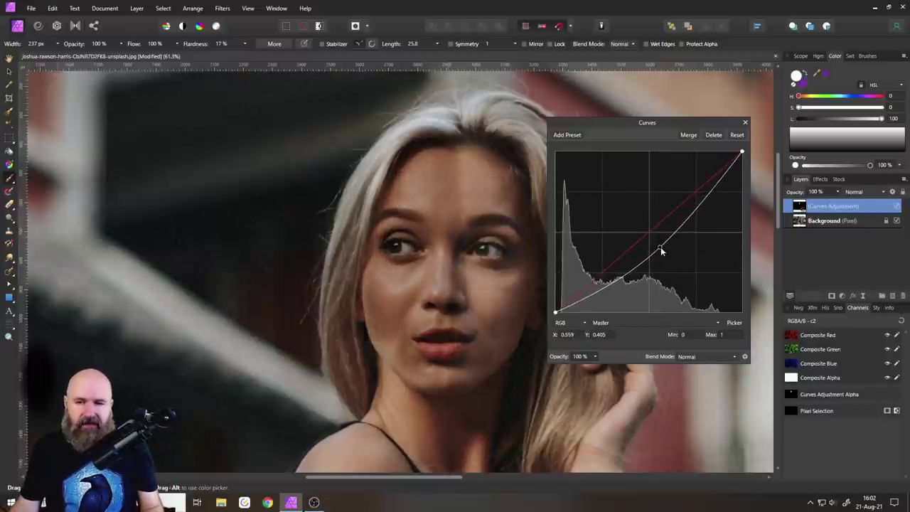
pyautogui.moveTo(660, 250); pyautogui.dragTo(661, 243)
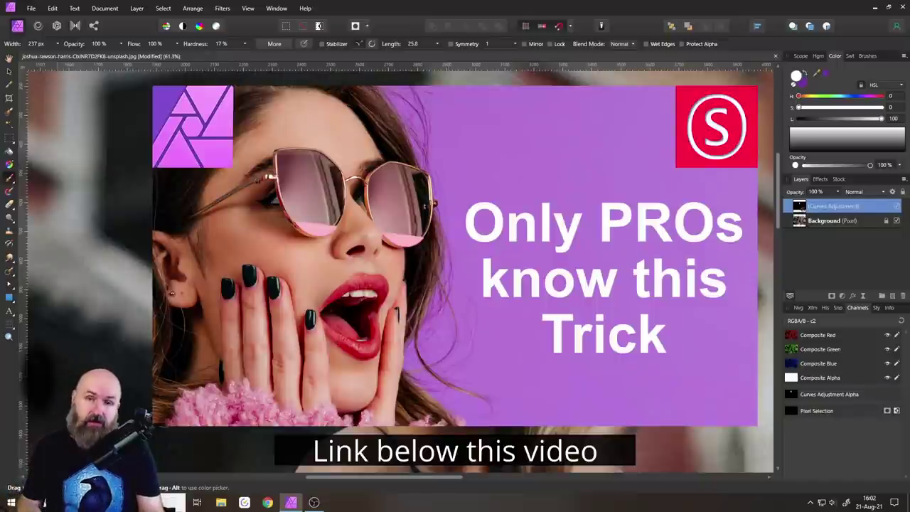
pyautogui.click(704, 356)
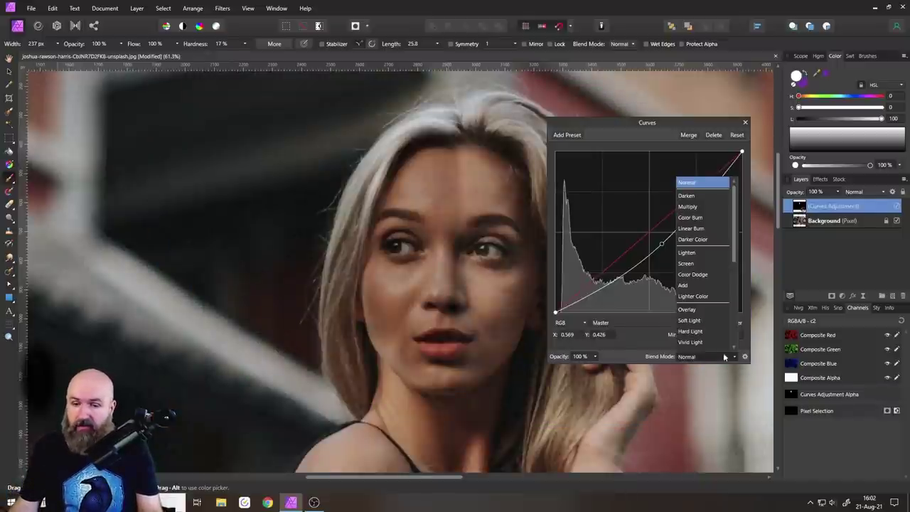
# Switch the Curves blend mode to Luminosity, adjust the point, then delete the adjustment.
pyautogui.scroll(-2, 703, 324)
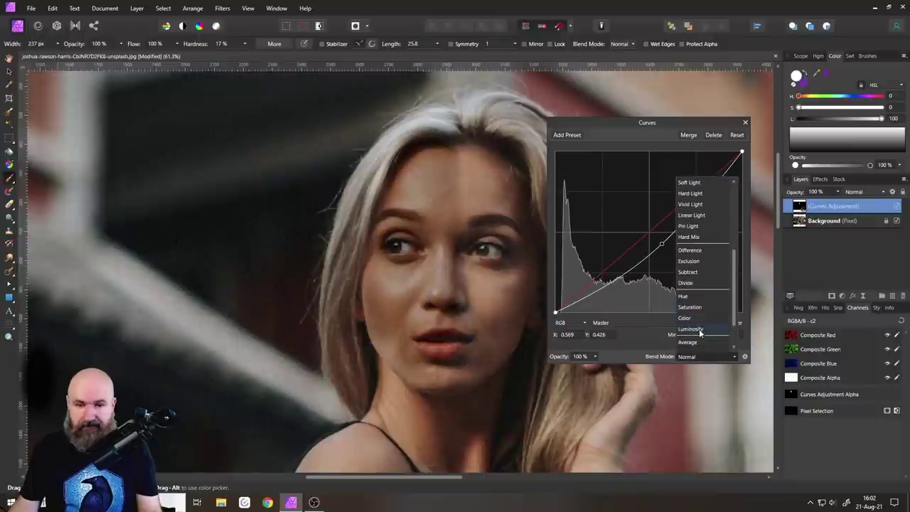
pyautogui.click(699, 331)
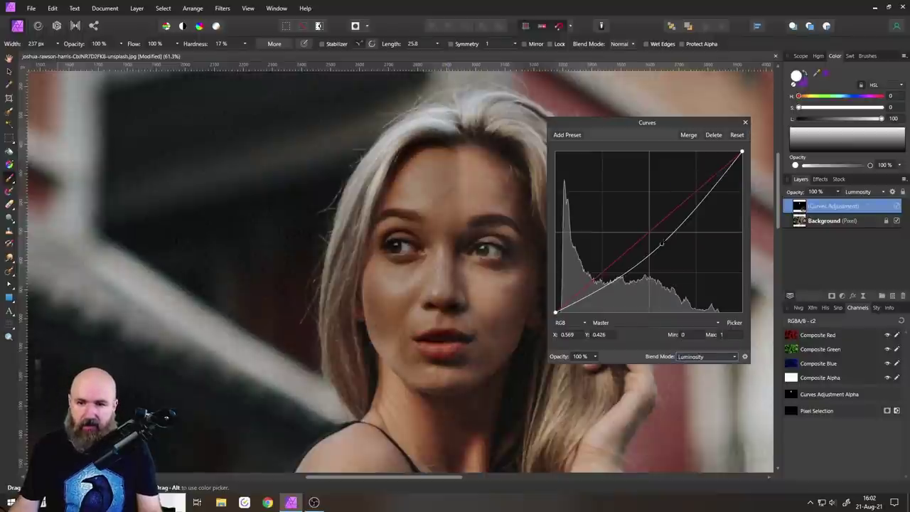
pyautogui.moveTo(661, 243); pyautogui.dragTo(656, 240)
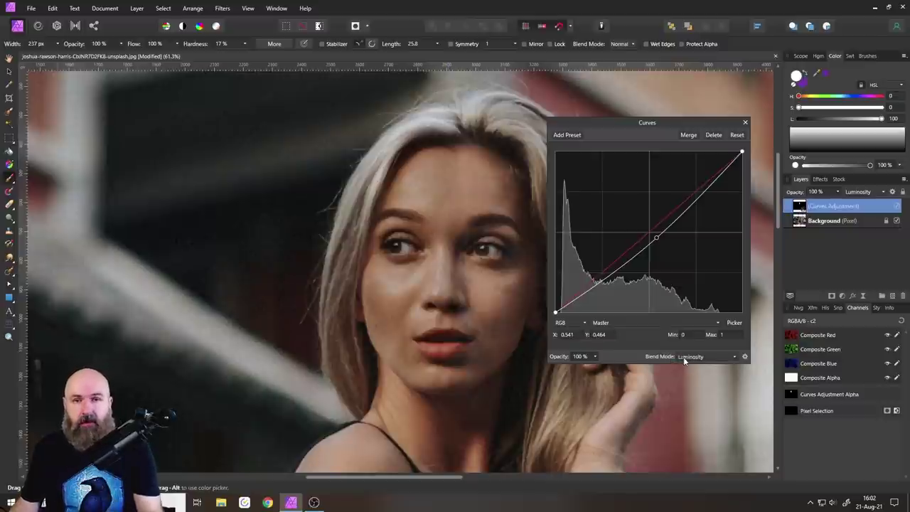
pyautogui.click(716, 134)
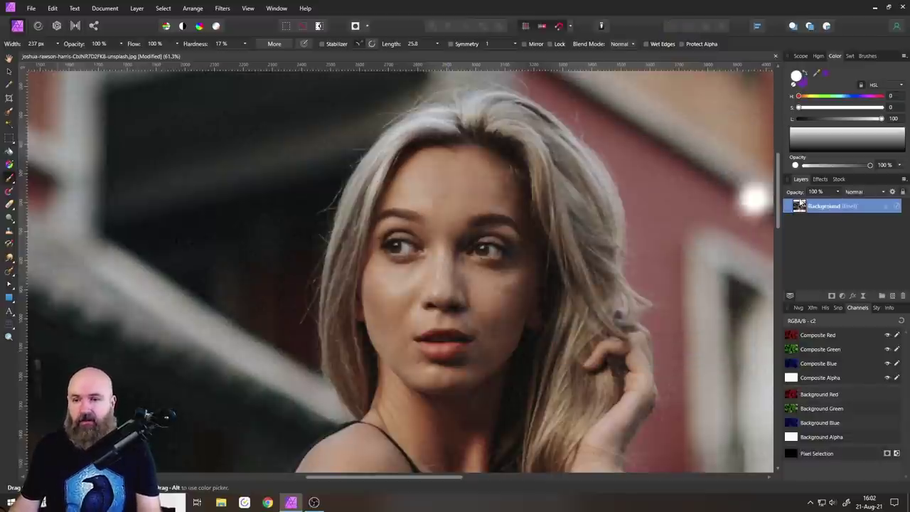
# Marquee-select the left half of the face and add a Curves adjustment limited to it.
pyautogui.click(9, 138)
pyautogui.moveTo(308, 100); pyautogui.dragTo(449, 410)
pyautogui.click(843, 295)
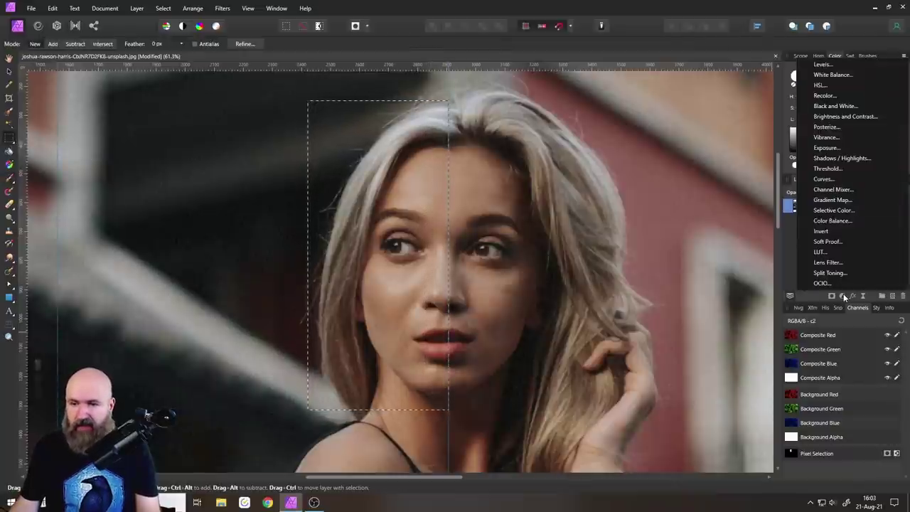
pyautogui.click(823, 178)
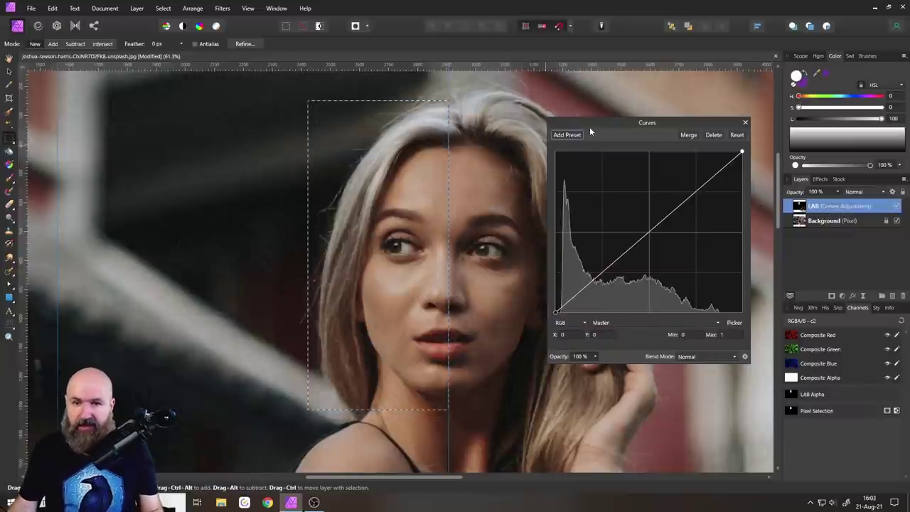
pyautogui.moveTo(589, 124); pyautogui.dragTo(704, 133)
# Add a second Curves adjustment for the right half, rename it RGB, and deselect.
pyautogui.moveTo(649, 100); pyautogui.dragTo(448, 403)
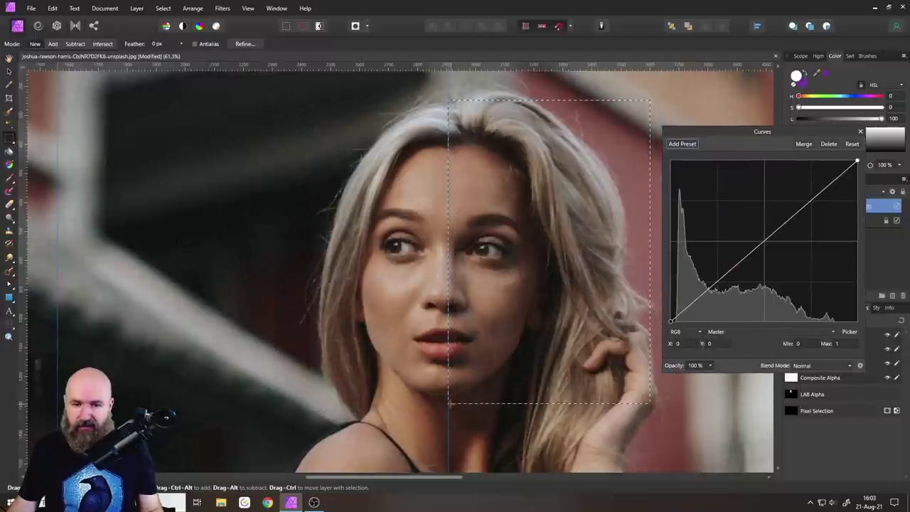
pyautogui.moveTo(709, 130); pyautogui.dragTo(509, 207)
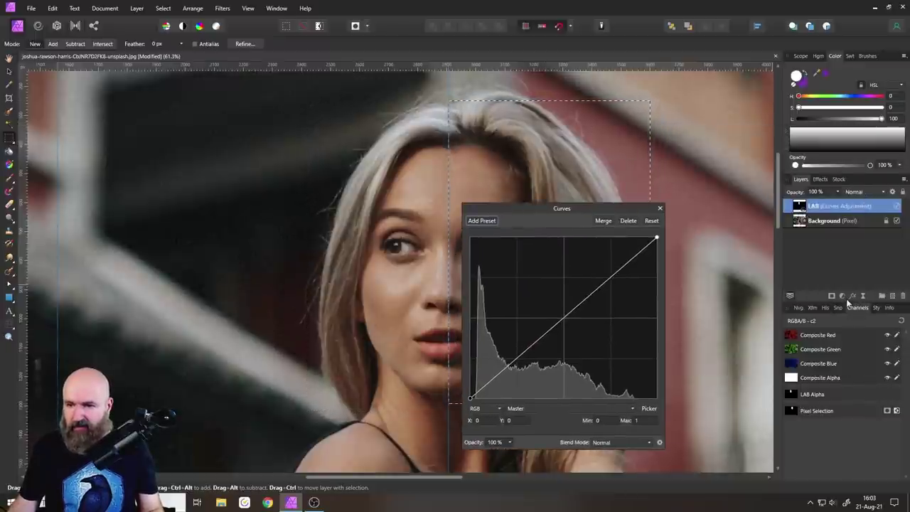
pyautogui.click(843, 296)
pyautogui.click(823, 179)
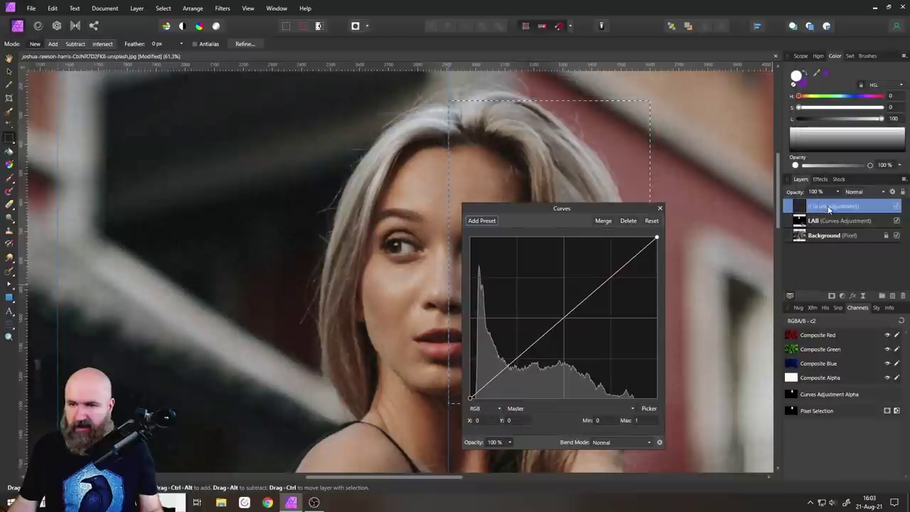
pyautogui.doubleClick(829, 206)
pyautogui.write('RGB')
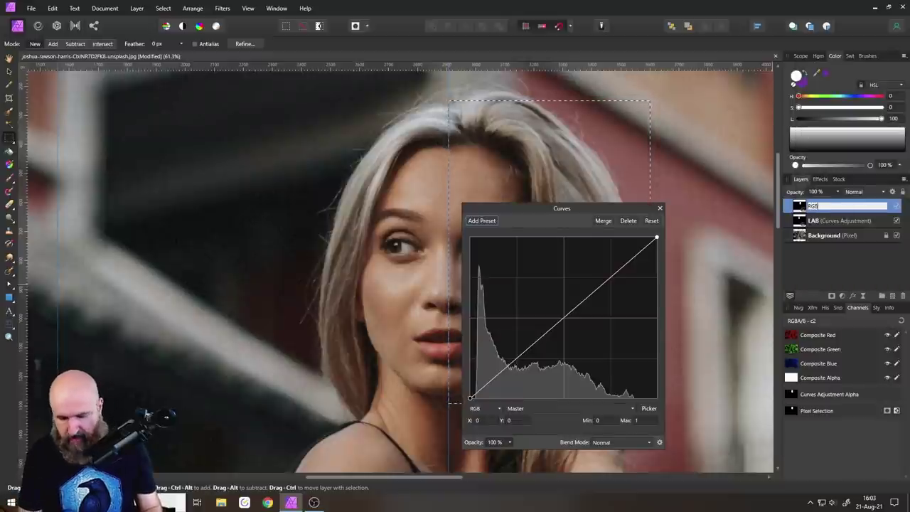
pyautogui.press('Return')
pyautogui.click(660, 207)
pyautogui.hotkey('ctrl', 'd')
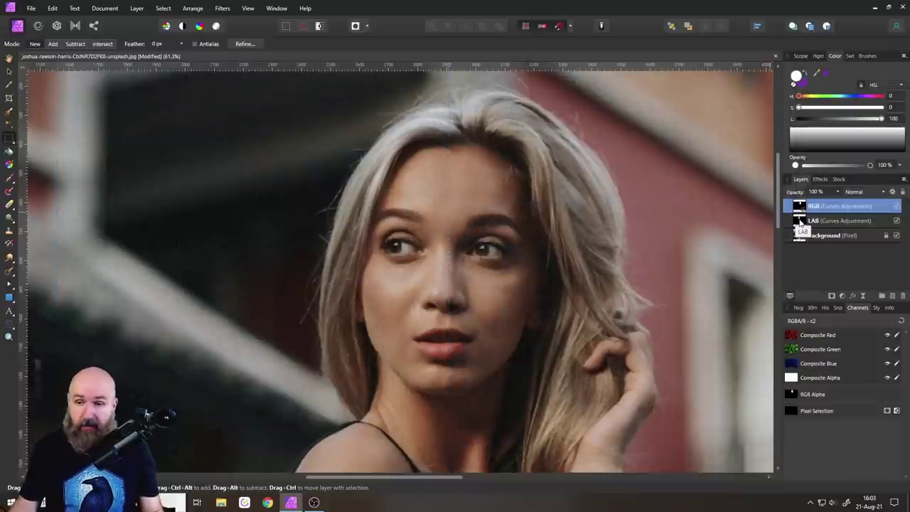
pyautogui.doubleClick(800, 222)
# Set the LAB curve to LAB colour space, Lightness channel, midpoint lowered to X 0.518, Y 0.452.
pyautogui.moveTo(495, 209); pyautogui.dragTo(594, 119)
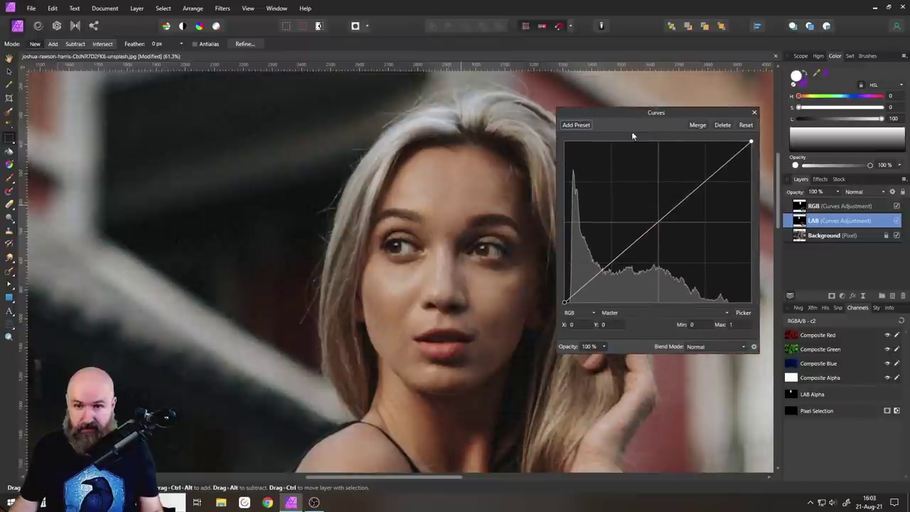
pyautogui.click(566, 312)
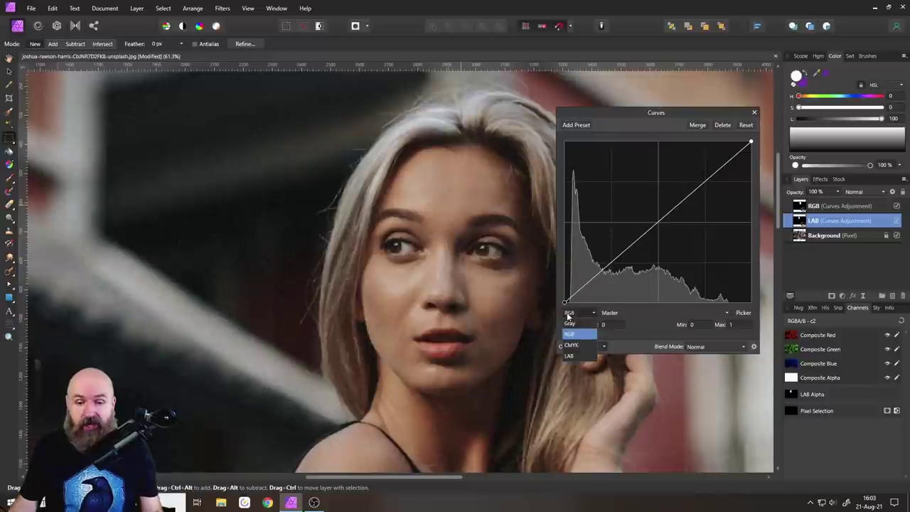
pyautogui.click(574, 356)
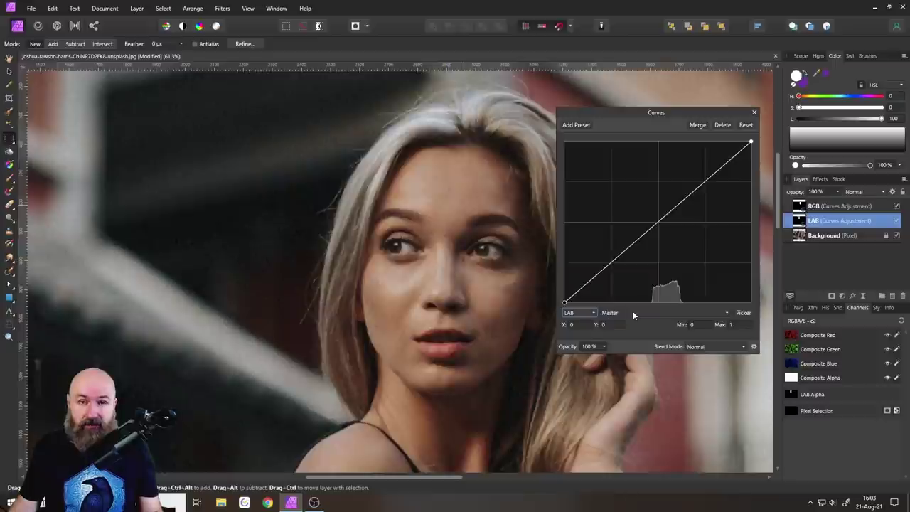
pyautogui.click(632, 313)
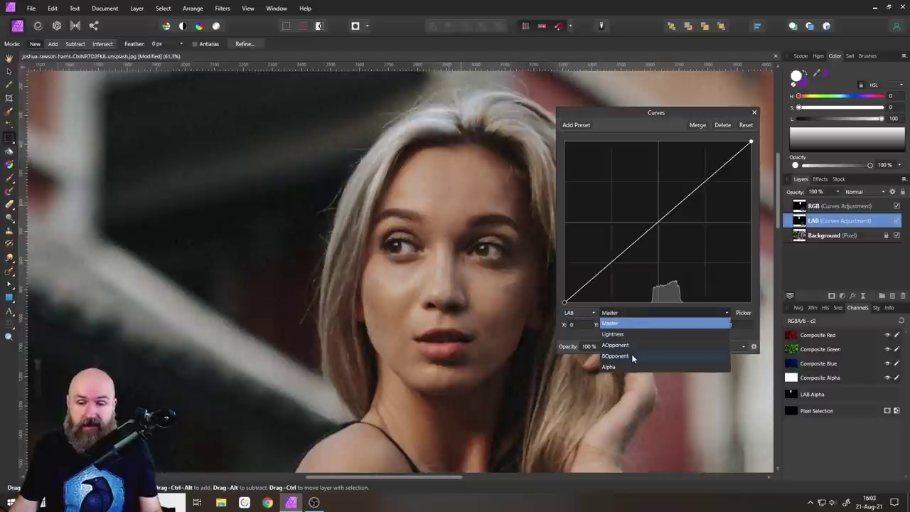
pyautogui.click(619, 335)
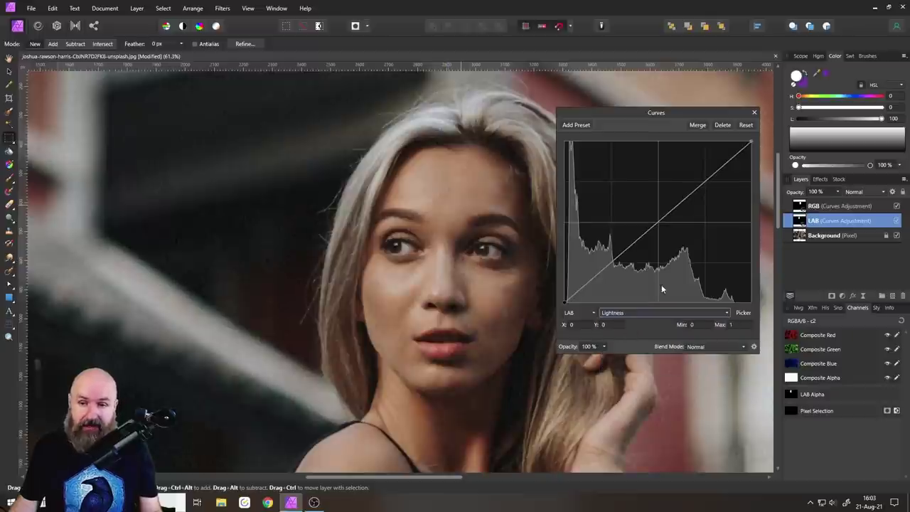
pyautogui.moveTo(661, 220); pyautogui.dragTo(661, 229)
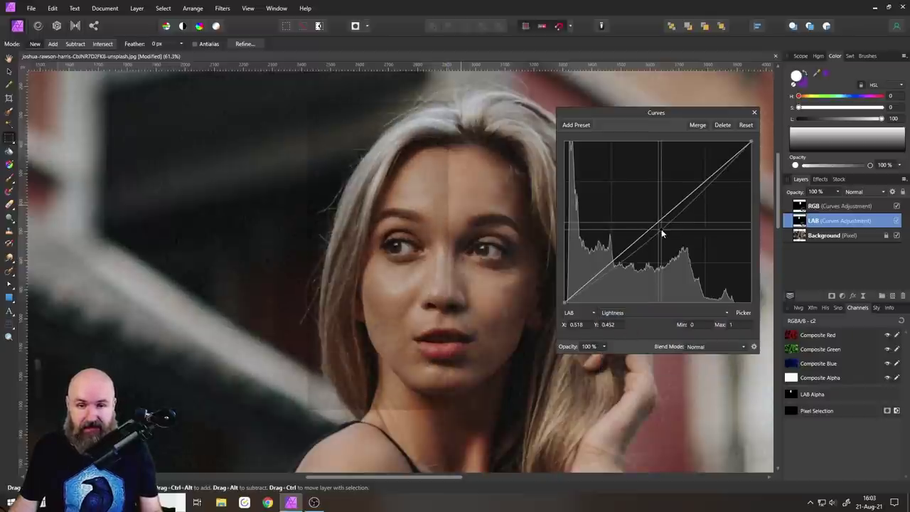
pyautogui.click(754, 114)
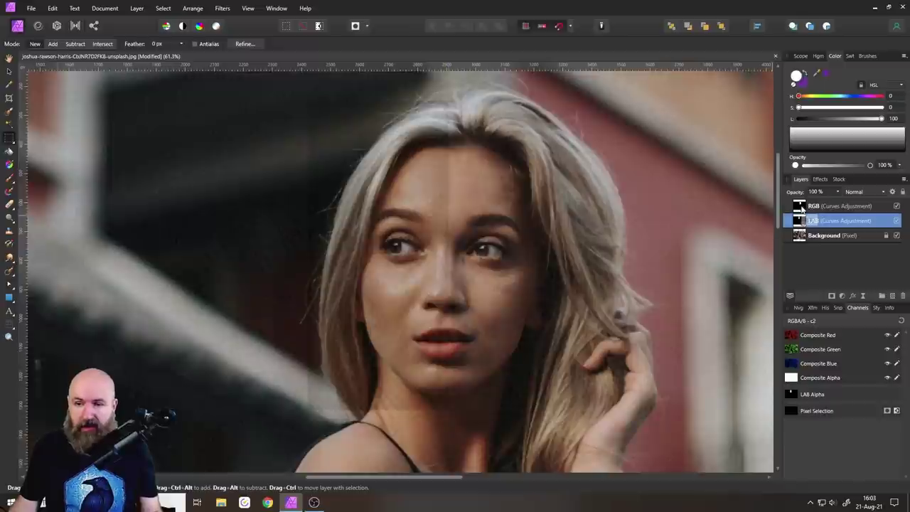
# Lower the RGB curve's midpoint slightly to darken the image.
pyautogui.doubleClick(802, 207)
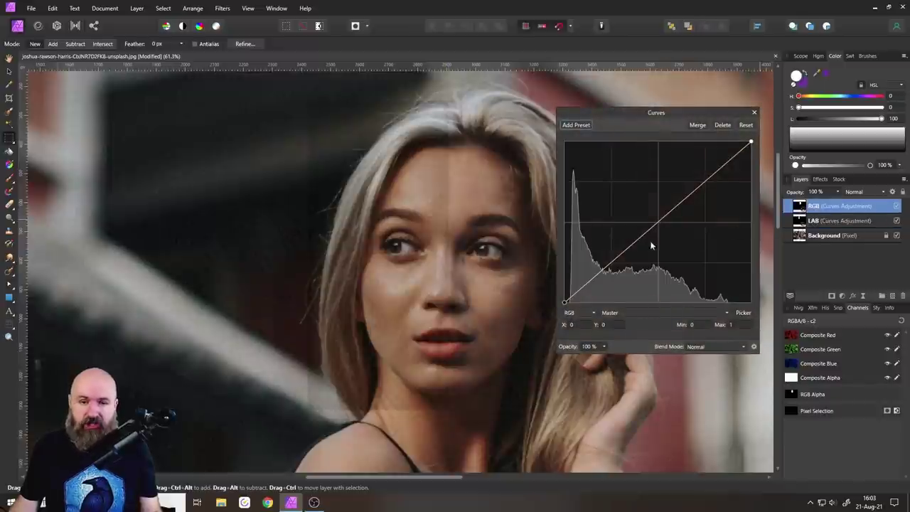
pyautogui.moveTo(659, 227); pyautogui.dragTo(666, 232)
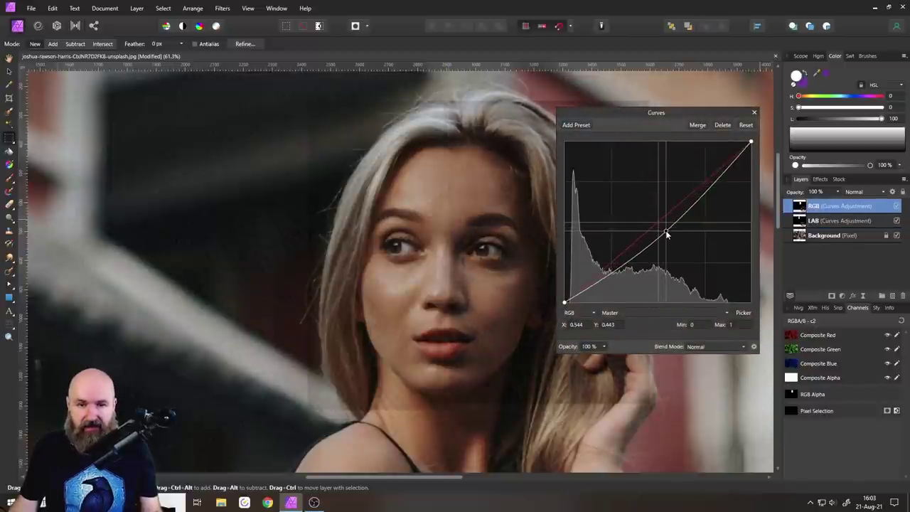
pyautogui.scroll(5, 475, 177)
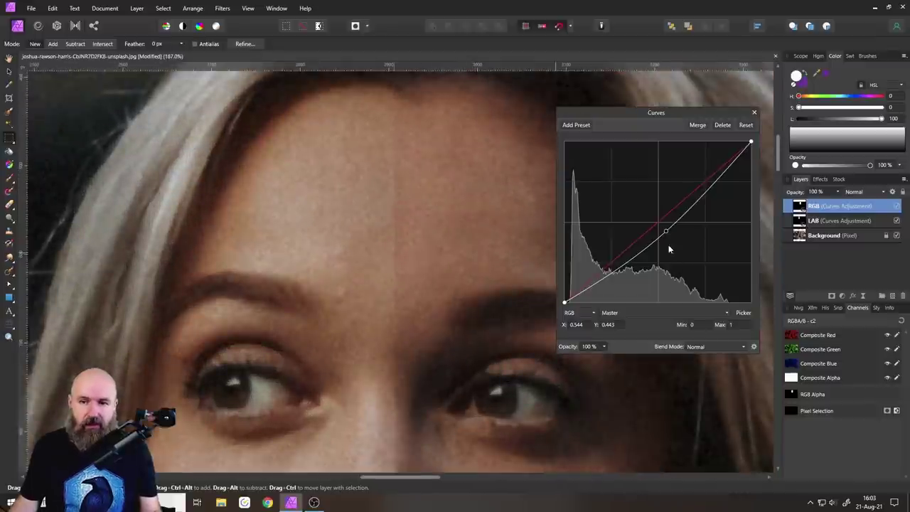
pyautogui.moveTo(665, 231)
pyautogui.mouseDown()
pyautogui.moveTo(671, 240)
pyautogui.moveTo(665, 228)
pyautogui.mouseUp()
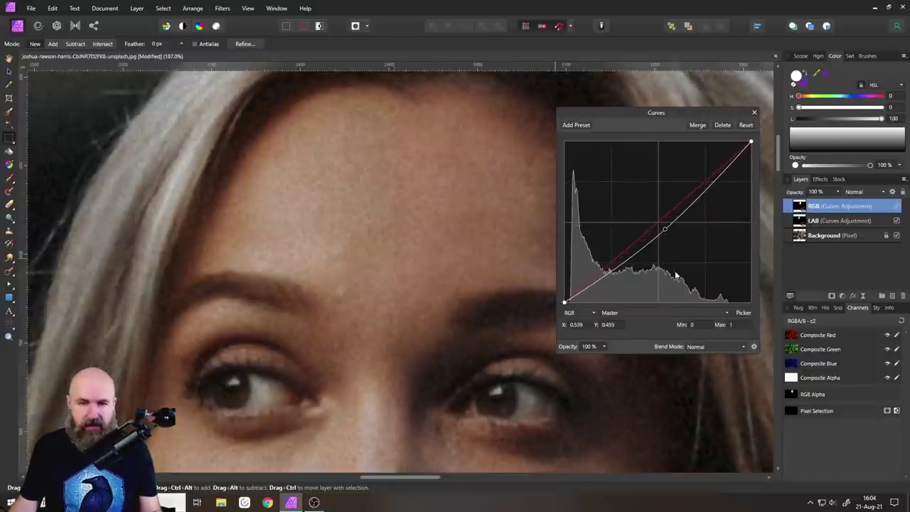
# Set the curves layer to Luminosity blending and nudge the midpoint to X 0.524, Y 0.452.
pyautogui.click(698, 347)
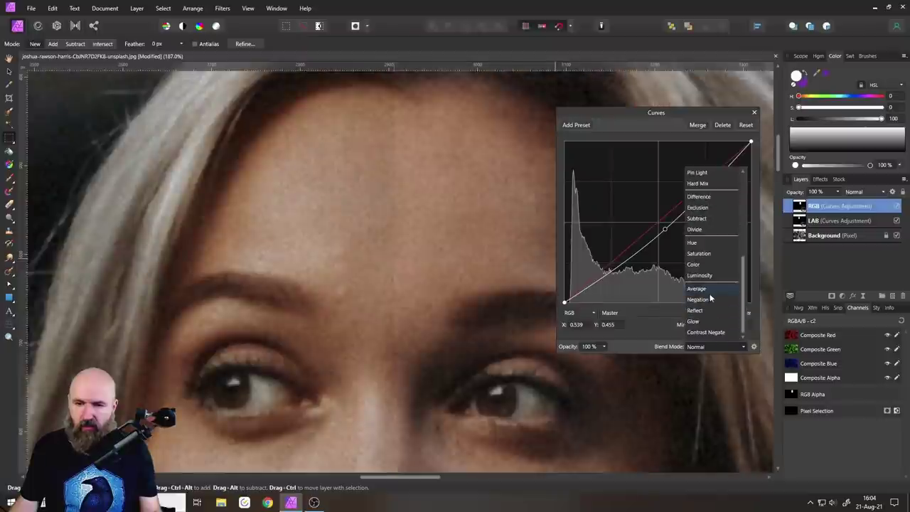
pyautogui.click(700, 276)
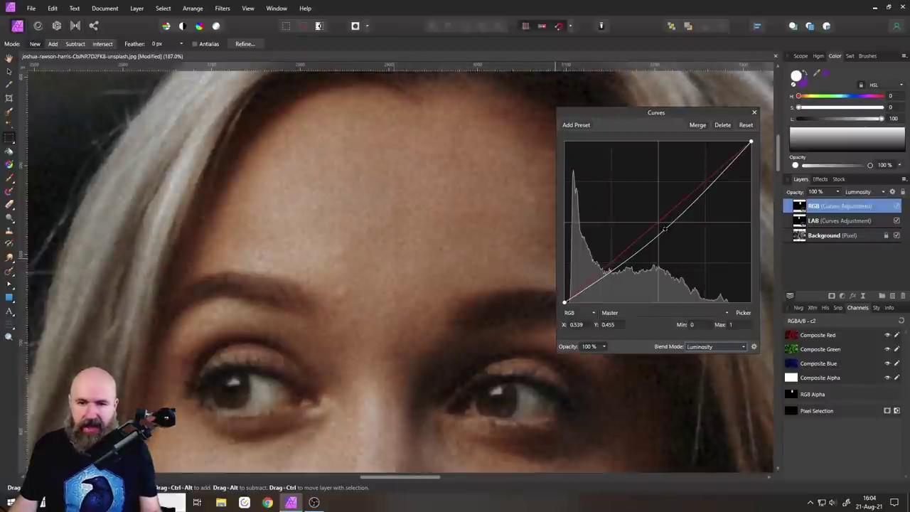
pyautogui.moveTo(665, 228); pyautogui.dragTo(662, 229)
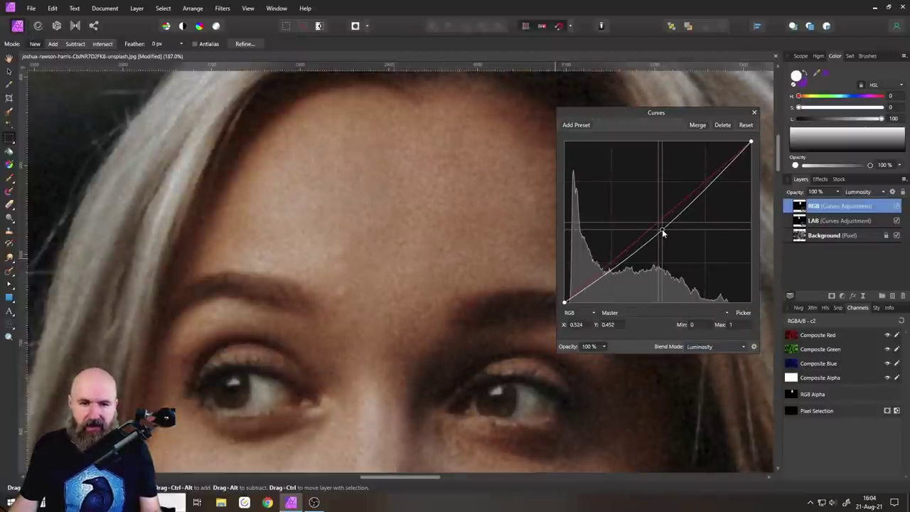
pyautogui.click(754, 112)
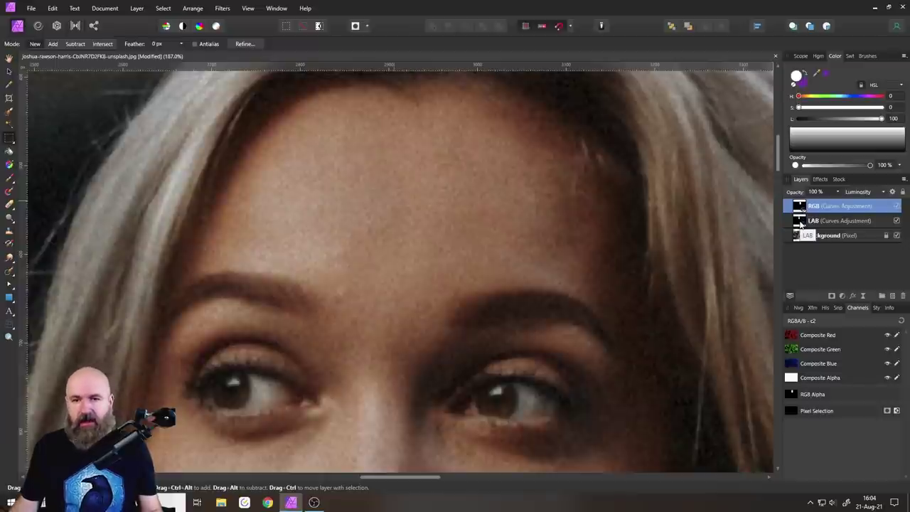
pyautogui.doubleClick(799, 206)
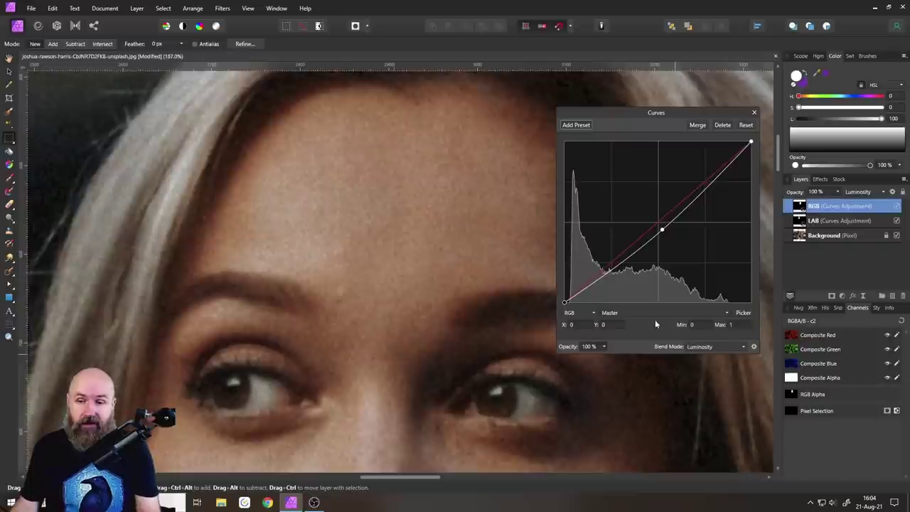
# Pull the Red channel curve down to reduce red, then delete the point to straighten it.
pyautogui.click(624, 313)
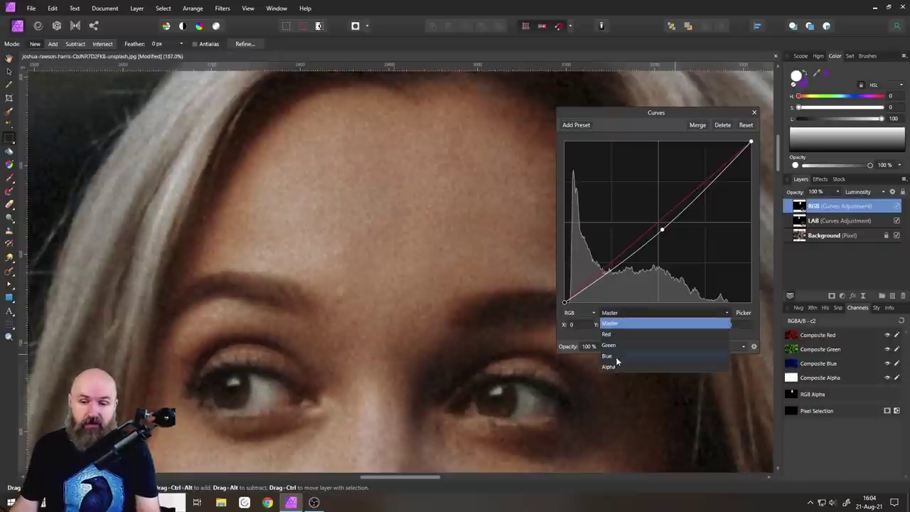
pyautogui.click(616, 334)
pyautogui.moveTo(653, 222)
pyautogui.mouseDown()
pyautogui.moveTo(642, 204)
pyautogui.moveTo(670, 240)
pyautogui.moveTo(656, 211)
pyautogui.moveTo(664, 237)
pyautogui.moveTo(657, 226)
pyautogui.mouseUp()
pyautogui.press('Delete')
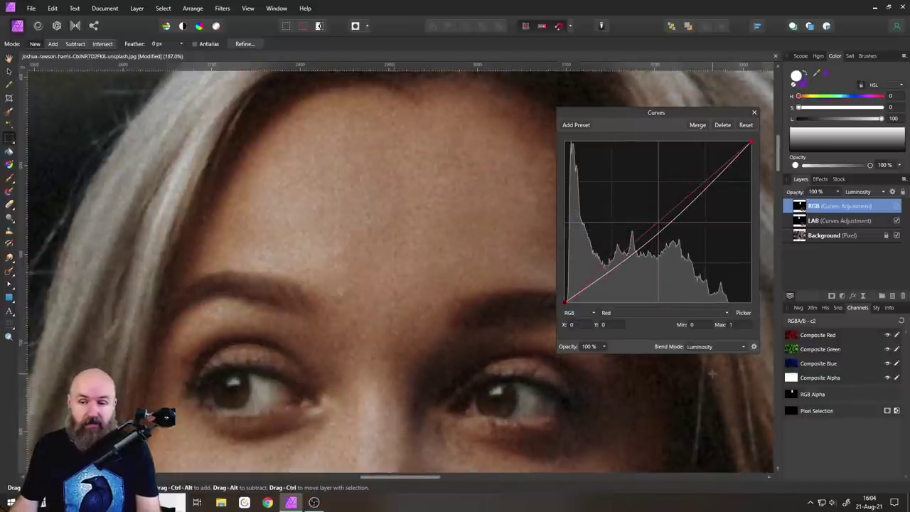
pyautogui.click(754, 112)
# On the LAB curves layer, brighten with a Master curve point, then remove it.
pyautogui.doubleClick(803, 225)
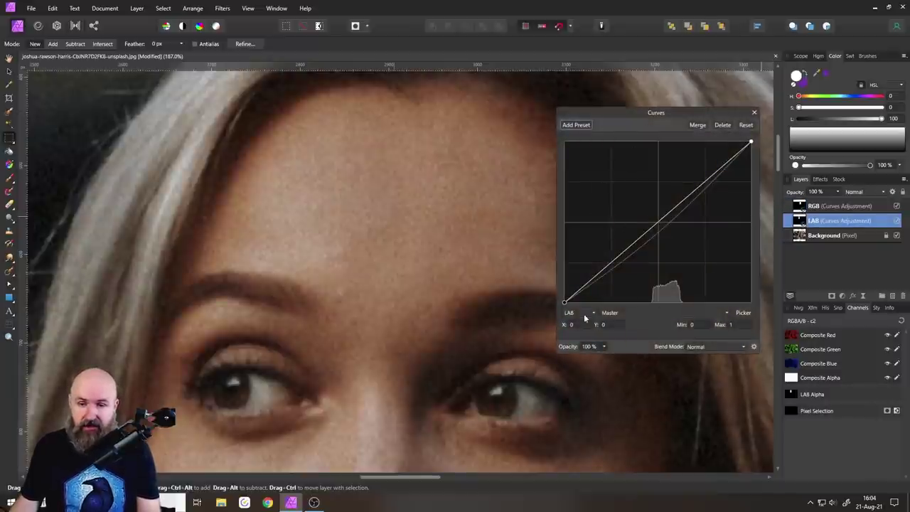
pyautogui.click(636, 316)
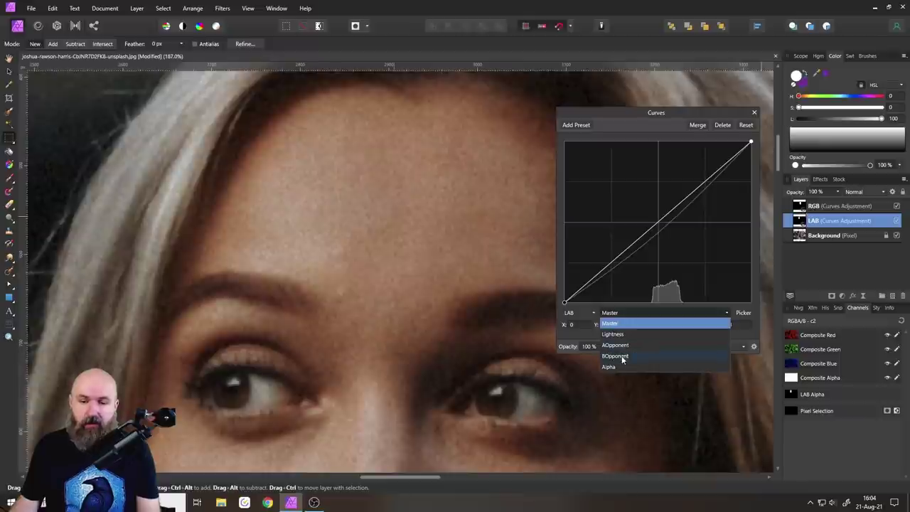
pyautogui.click(609, 324)
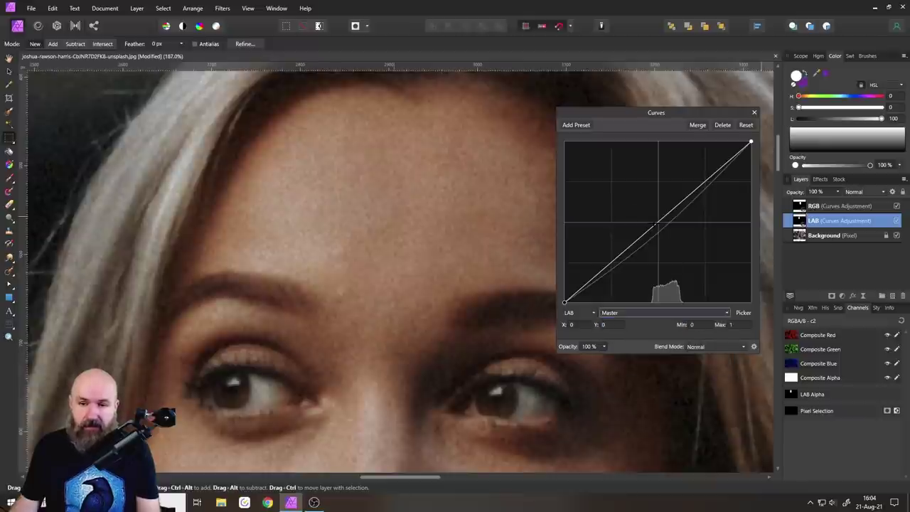
pyautogui.moveTo(656, 226); pyautogui.dragTo(659, 226)
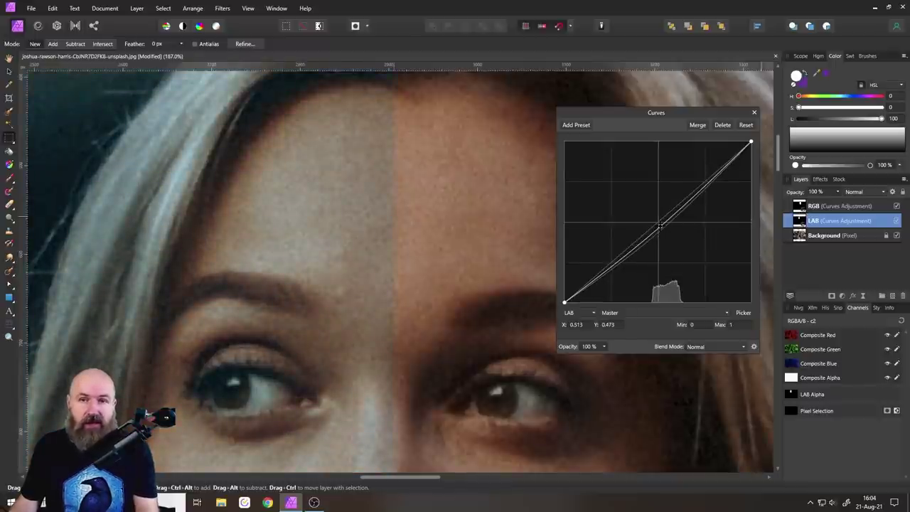
pyautogui.press('Delete')
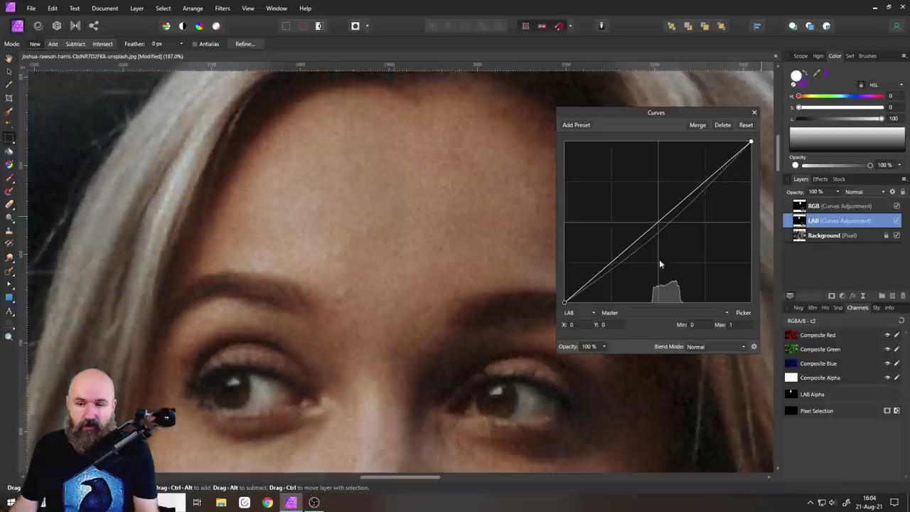
# Shift the colour tint with an AOpponent curve point, then remove it.
pyautogui.click(635, 313)
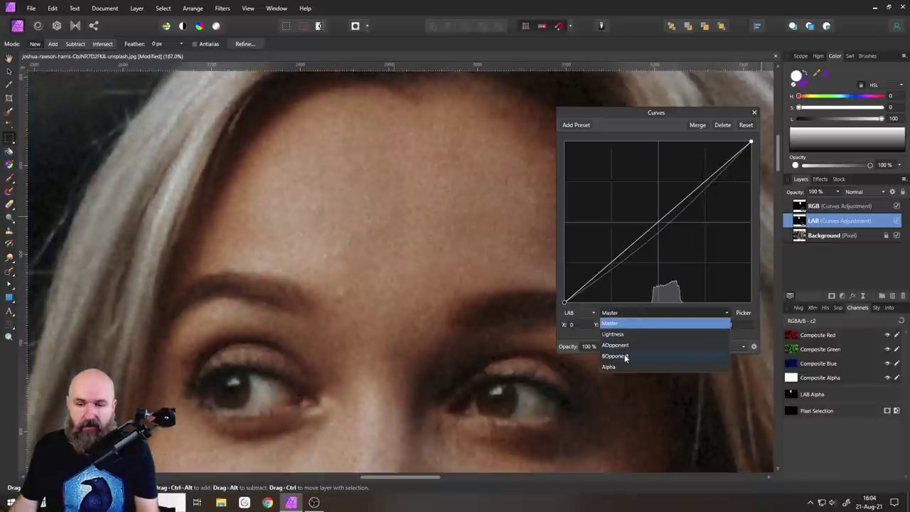
pyautogui.click(626, 345)
pyautogui.moveTo(657, 223); pyautogui.dragTo(662, 240)
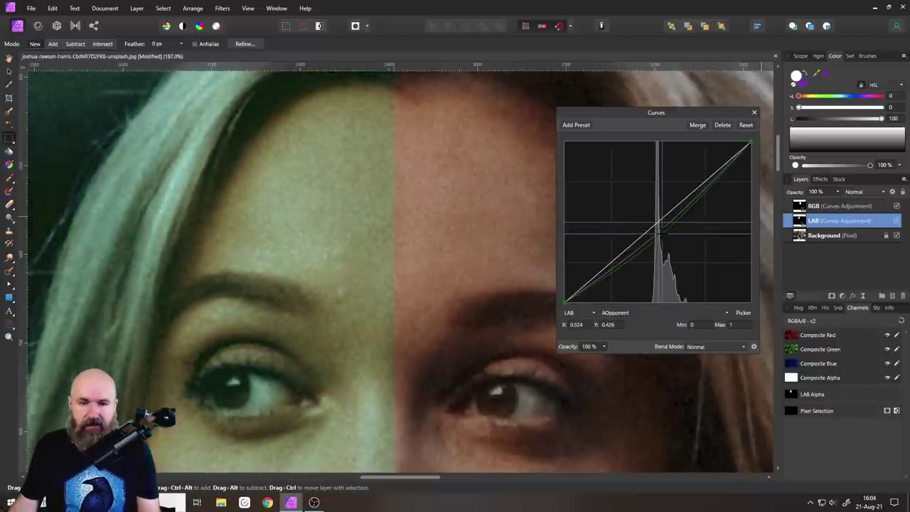
pyautogui.press('Delete')
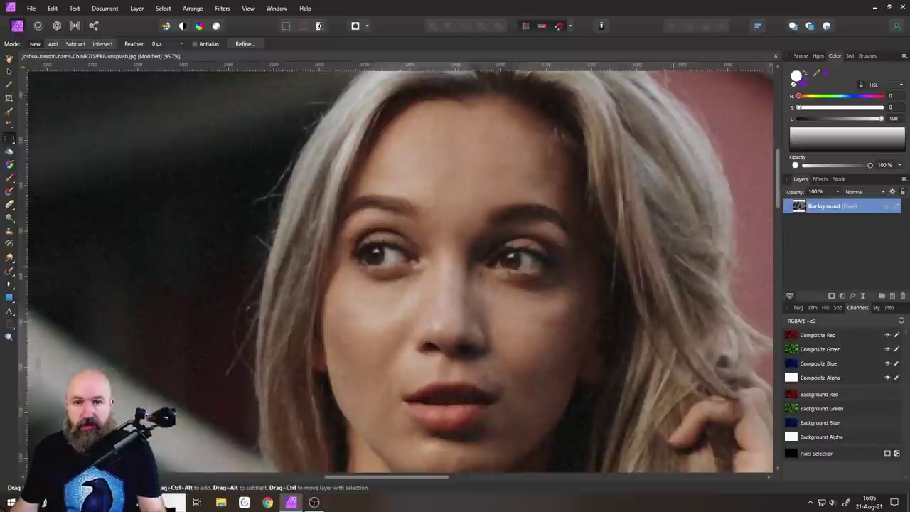
# Add a Curves adjustment named 'dark' set to LAB colour space.
pyautogui.click(841, 295)
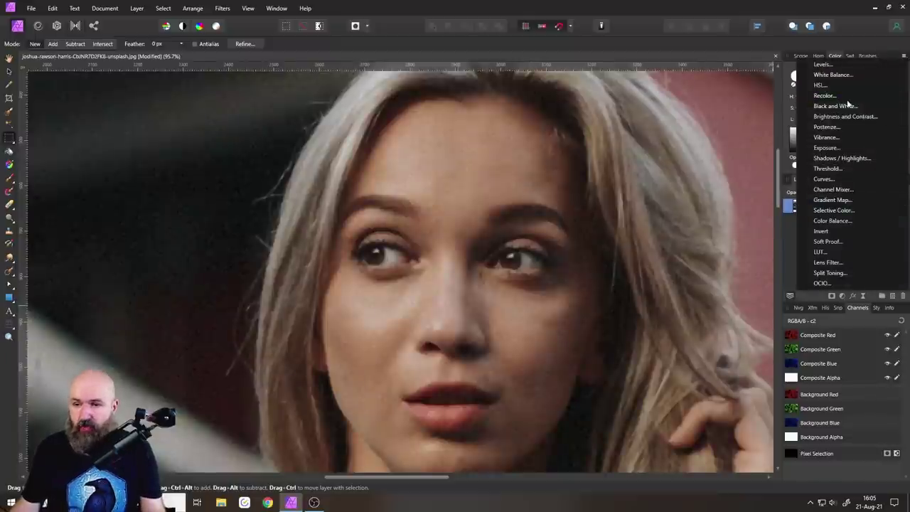
pyautogui.click(824, 179)
pyautogui.doubleClick(816, 206)
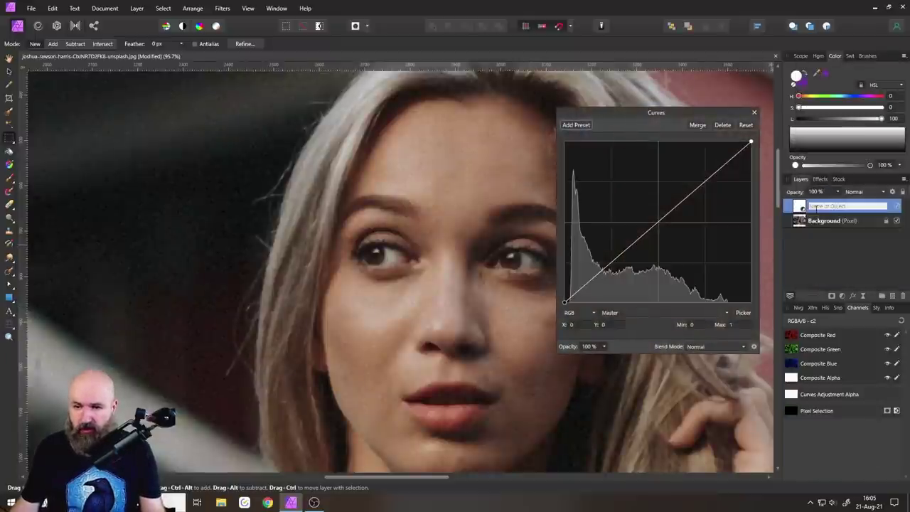
pyautogui.write('dark')
pyautogui.press('Return')
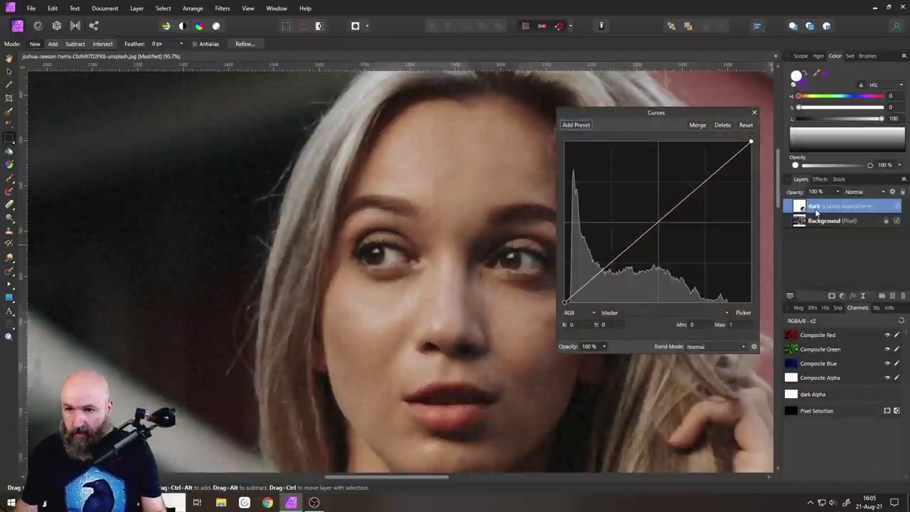
pyautogui.click(585, 314)
pyautogui.click(571, 355)
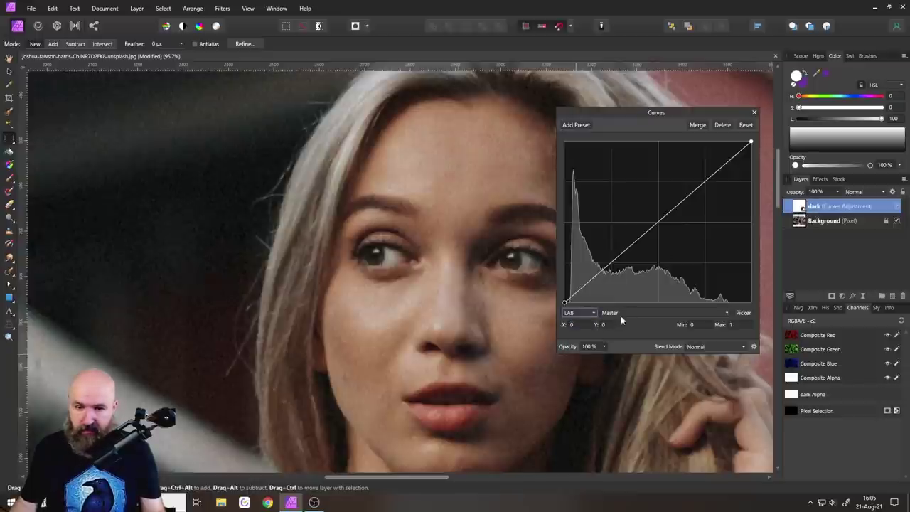
# Duplicate the dark layer and rename the copy 'bright'.
pyautogui.hotkey('ctrl', 'j')
pyautogui.doubleClick(813, 206)
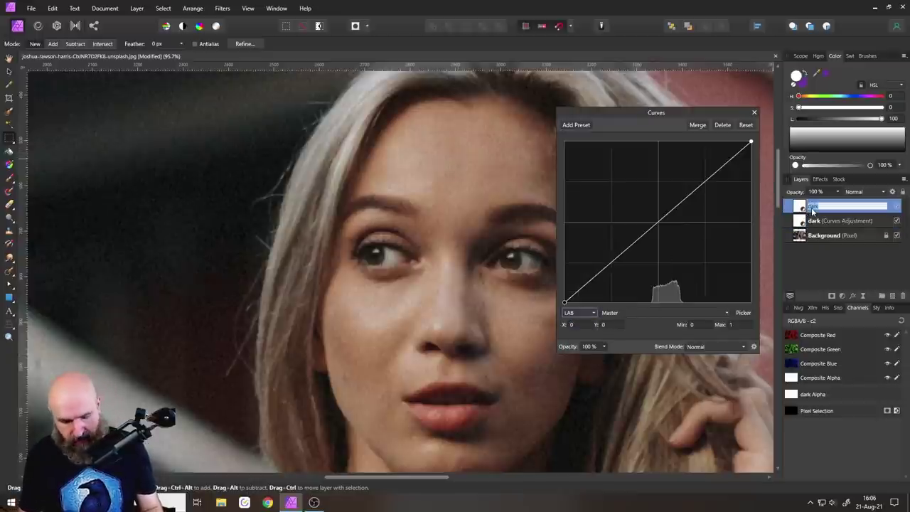
pyautogui.write('lright')
pyautogui.press('Return')
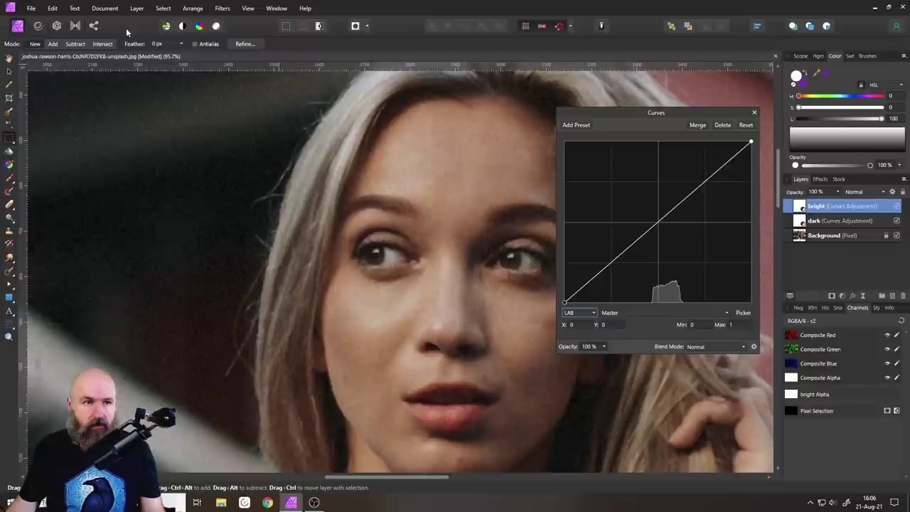
# Invert the bright and dark layers so both masks are black.
pyautogui.click(162, 7)
pyautogui.moveTo(137, 8)
pyautogui.click(153, 30)
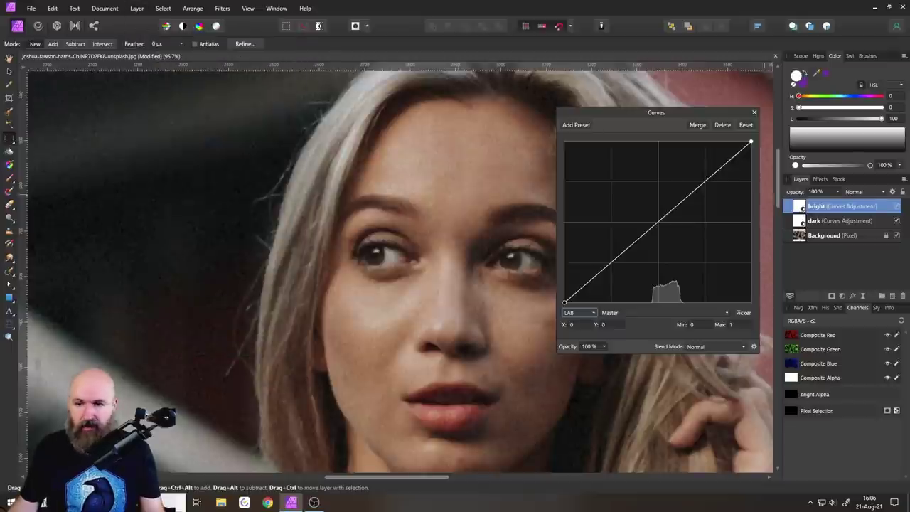
pyautogui.click(839, 220)
pyautogui.click(137, 8)
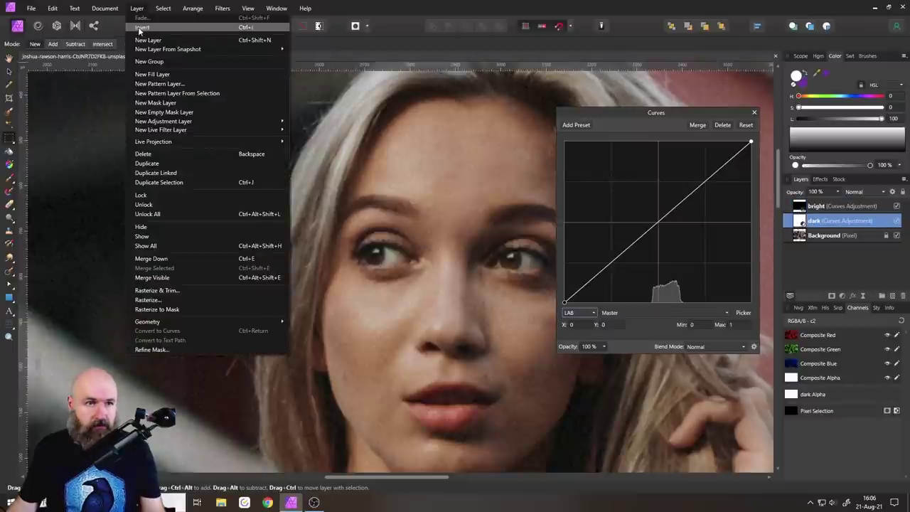
pyautogui.click(139, 29)
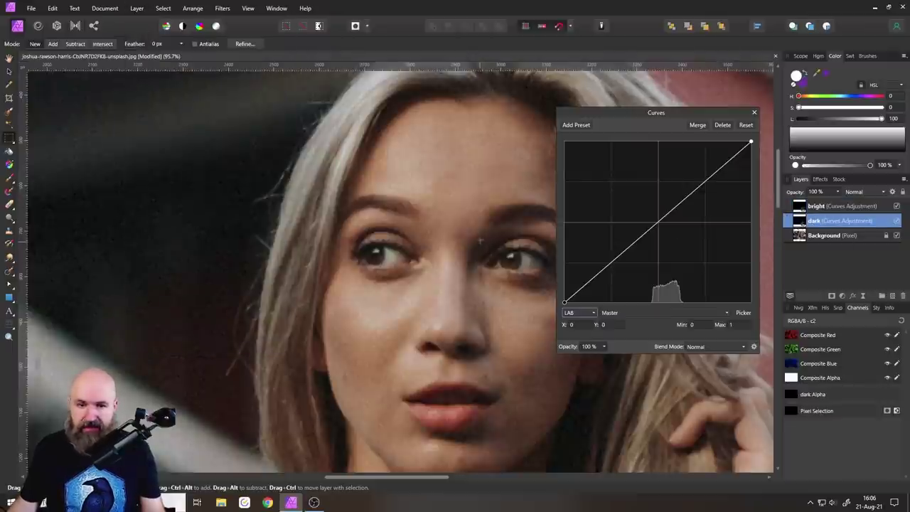
# Lower the dark layer's Lightness curve midpoint to X 0.518, Y 0.464 and pick the Paint Brush.
pyautogui.click(638, 314)
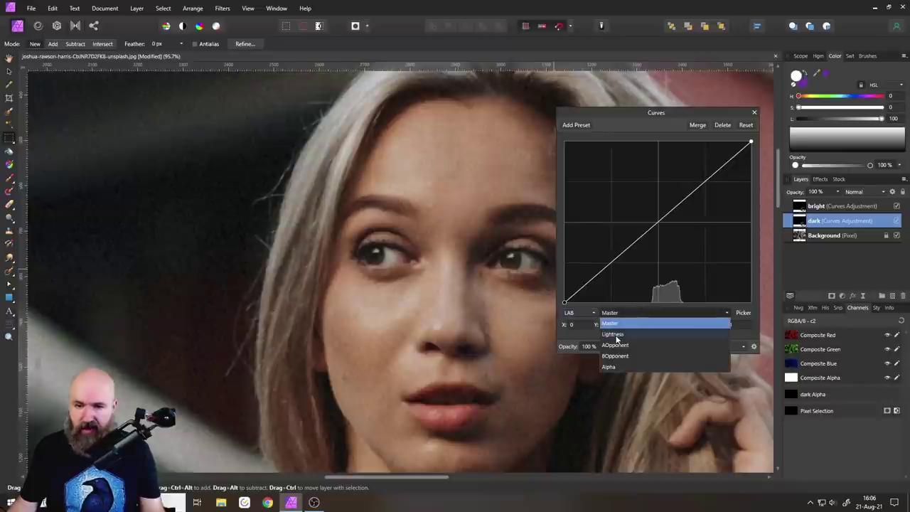
pyautogui.click(626, 335)
pyautogui.moveTo(659, 224); pyautogui.dragTo(661, 227)
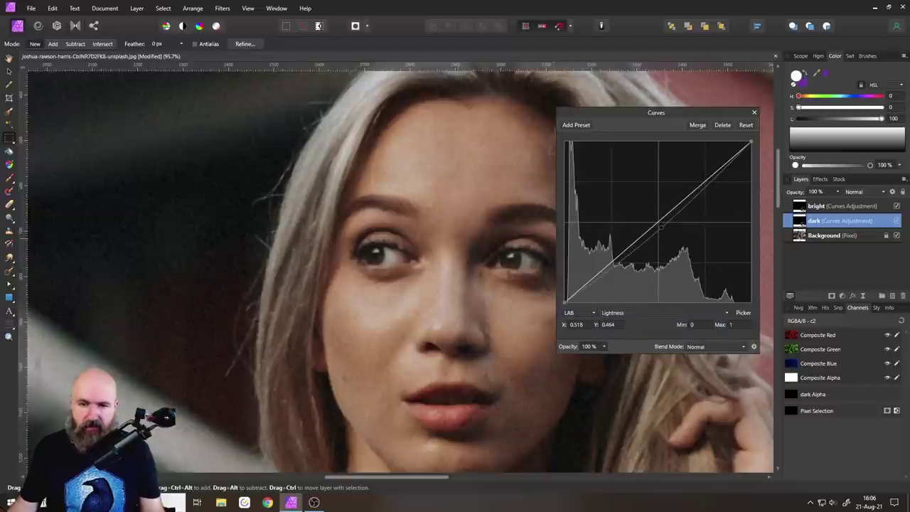
pyautogui.click(9, 177)
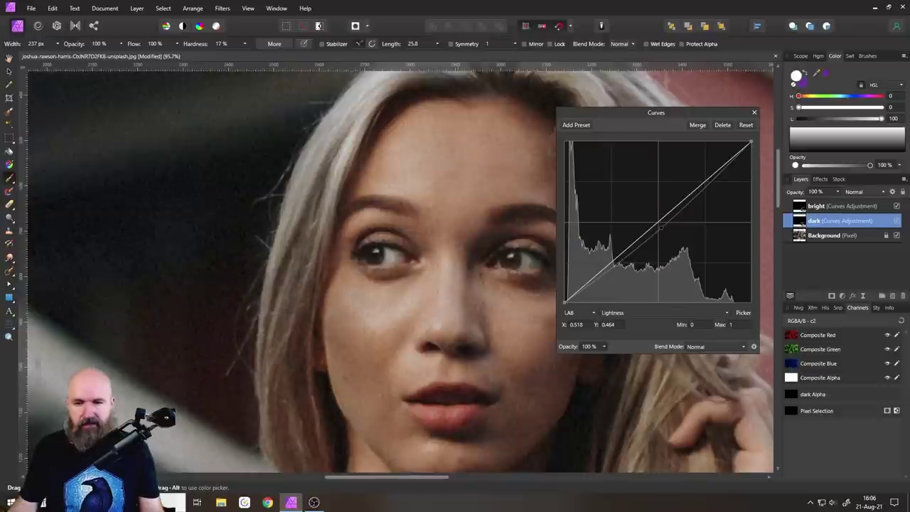
pyautogui.click(804, 208)
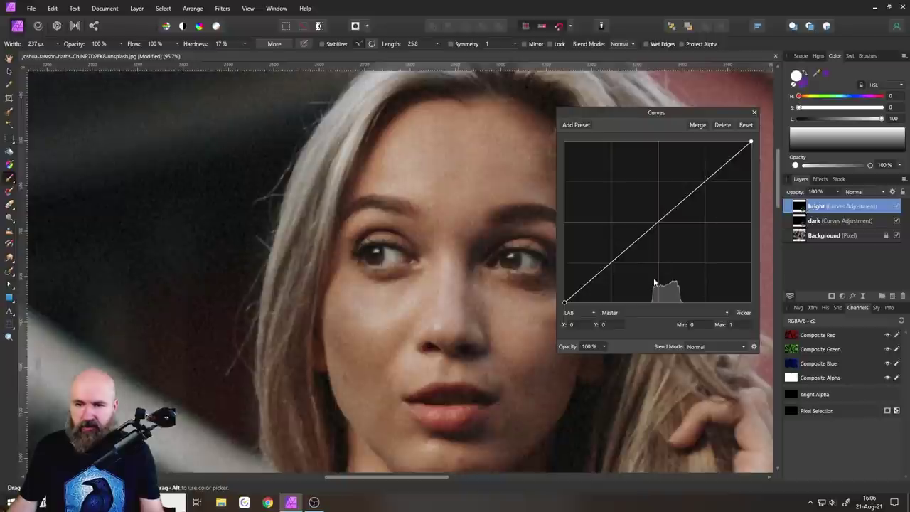
# Lift the bright layer's Lightness curve midtones slightly.
pyautogui.click(637, 314)
pyautogui.click(613, 334)
pyautogui.moveTo(657, 223); pyautogui.dragTo(655, 220)
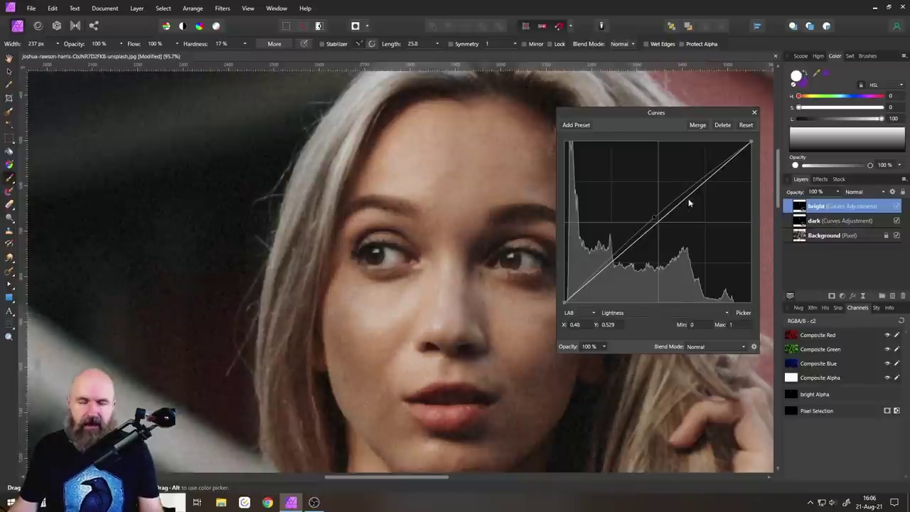
pyautogui.click(755, 113)
# Toggle the bright and dark layers on and off to compare, leaving both hidden.
pyautogui.click(896, 206)
pyautogui.click(897, 206)
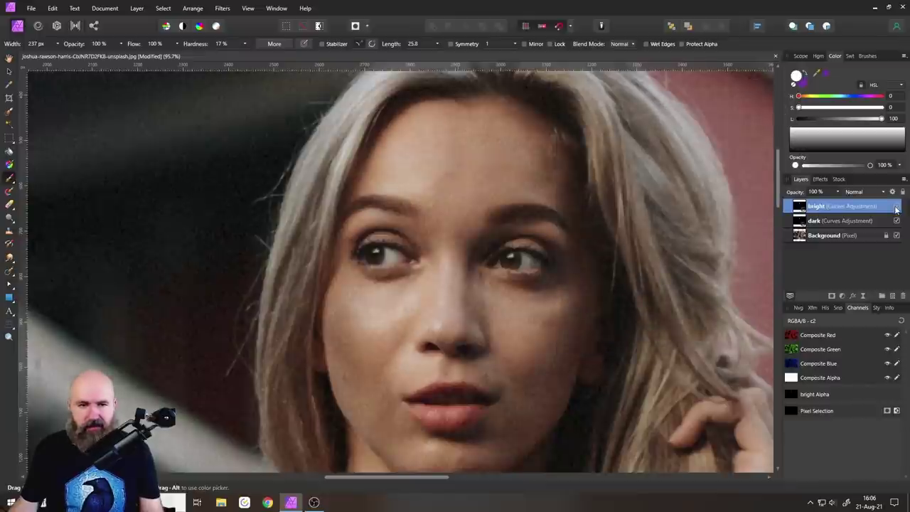
pyautogui.click(896, 206)
pyautogui.click(897, 206)
pyautogui.click(897, 206)
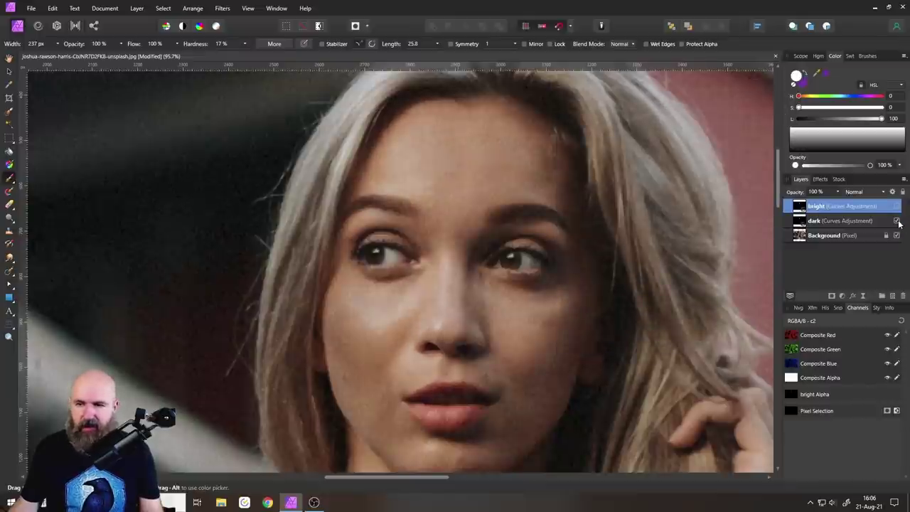
pyautogui.click(897, 221)
pyautogui.click(897, 221)
pyautogui.click(897, 221)
pyautogui.click(897, 221)
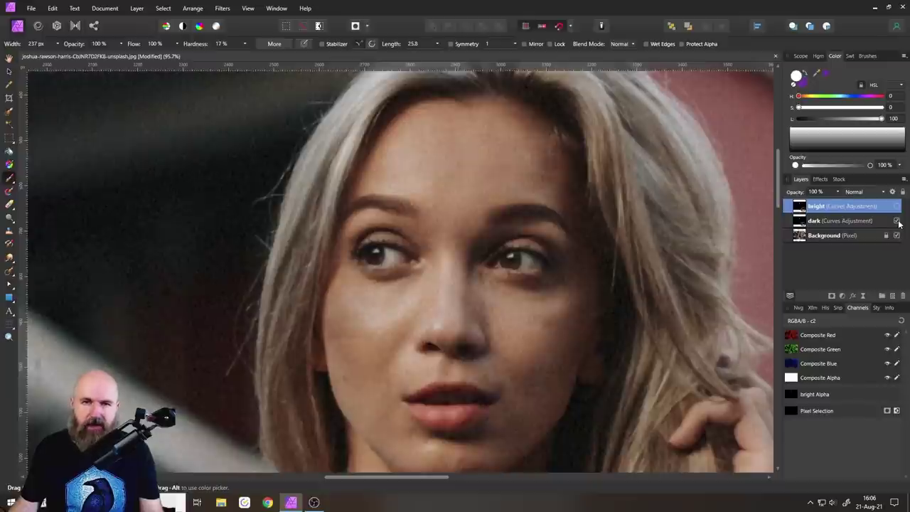
pyautogui.click(897, 221)
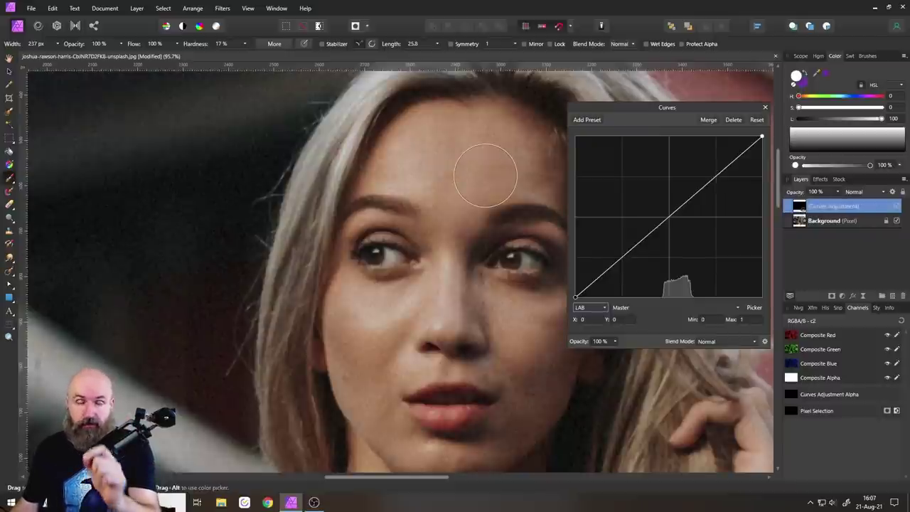
# Zoom onto the jeans and switch the new Curves adjustment to the Lightness channel.
pyautogui.scroll(-5, 462, 308)
pyautogui.scroll(3, 419, 164)
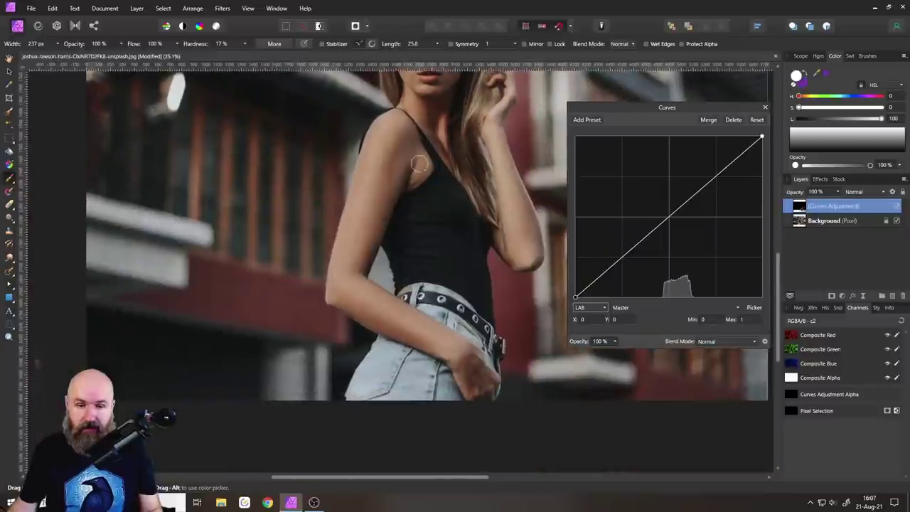
pyautogui.scroll(3, 428, 286)
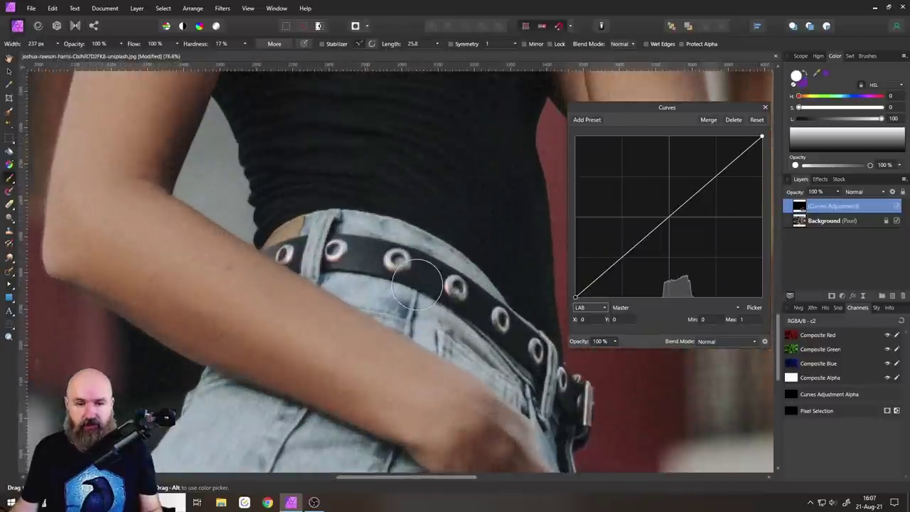
pyautogui.scroll(1, 436, 258)
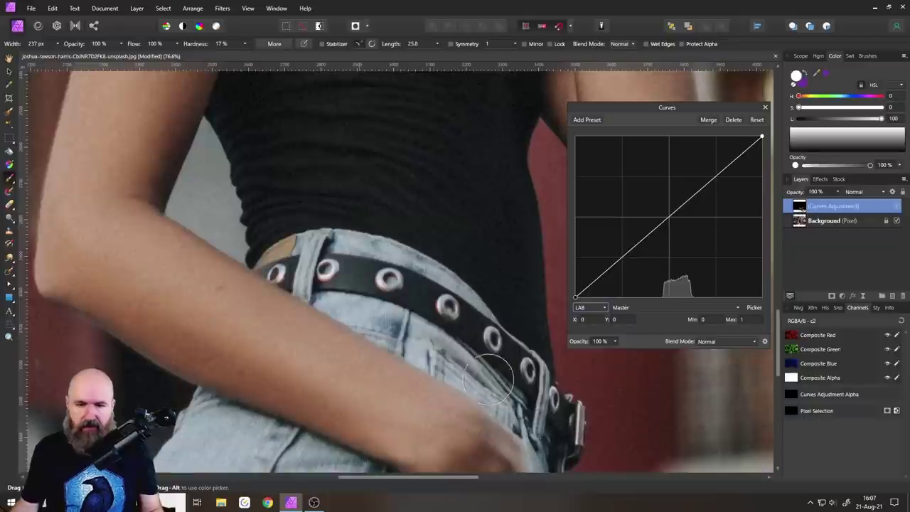
pyautogui.click(624, 307)
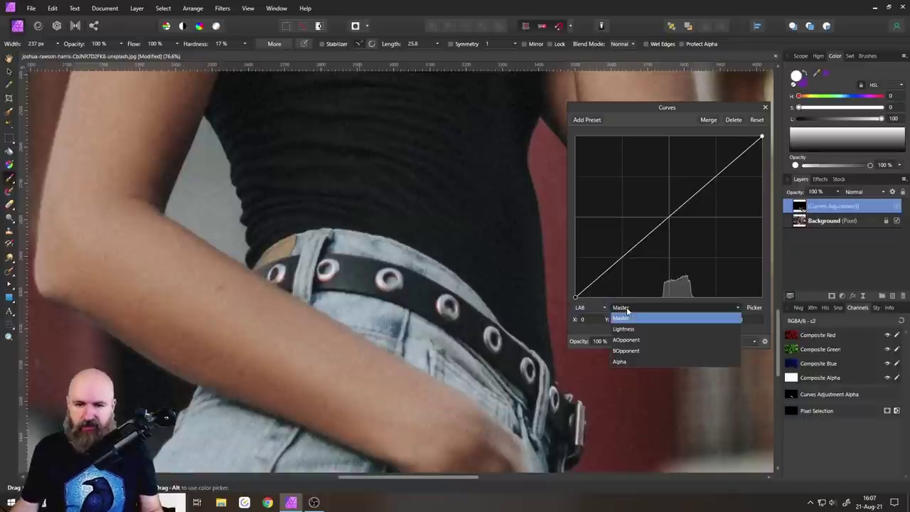
pyautogui.click(623, 329)
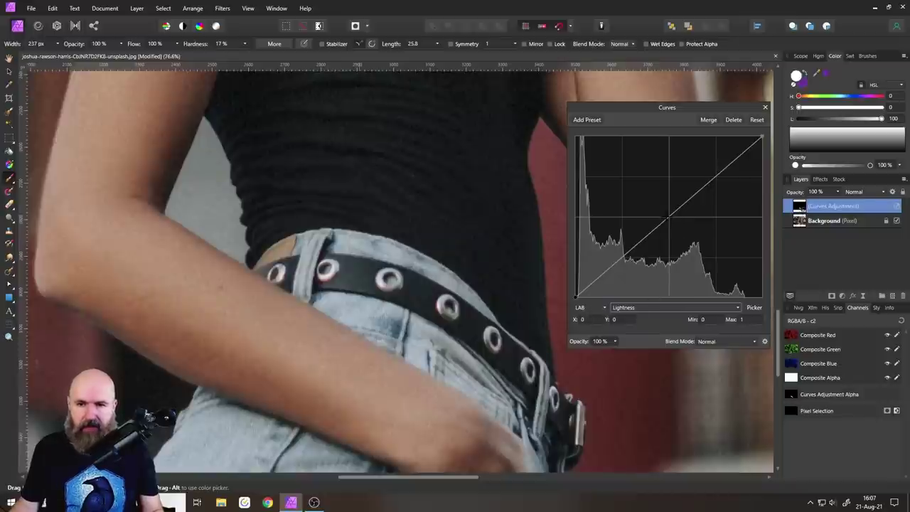
# Bend the Lightness curve up, then down, then delete the point to straighten it.
pyautogui.moveTo(668, 217); pyautogui.dragTo(640, 179)
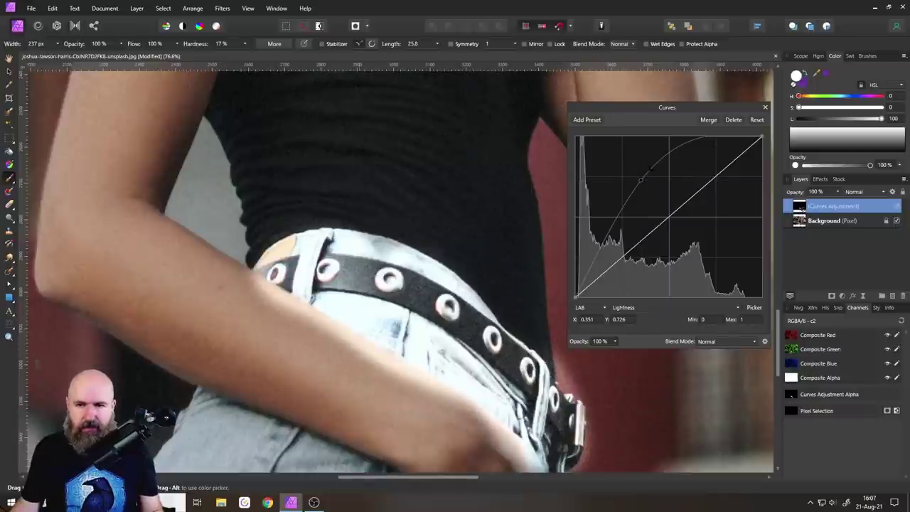
pyautogui.moveTo(644, 183); pyautogui.dragTo(685, 247)
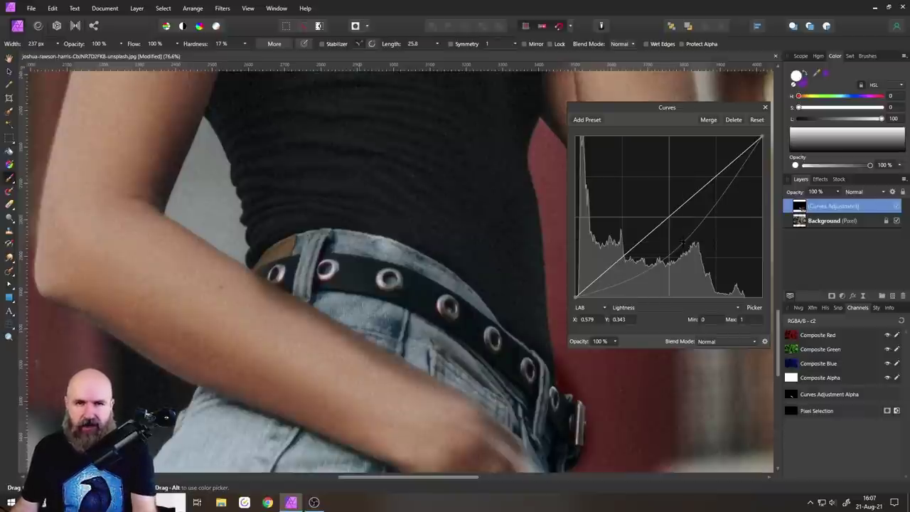
pyautogui.press('Delete')
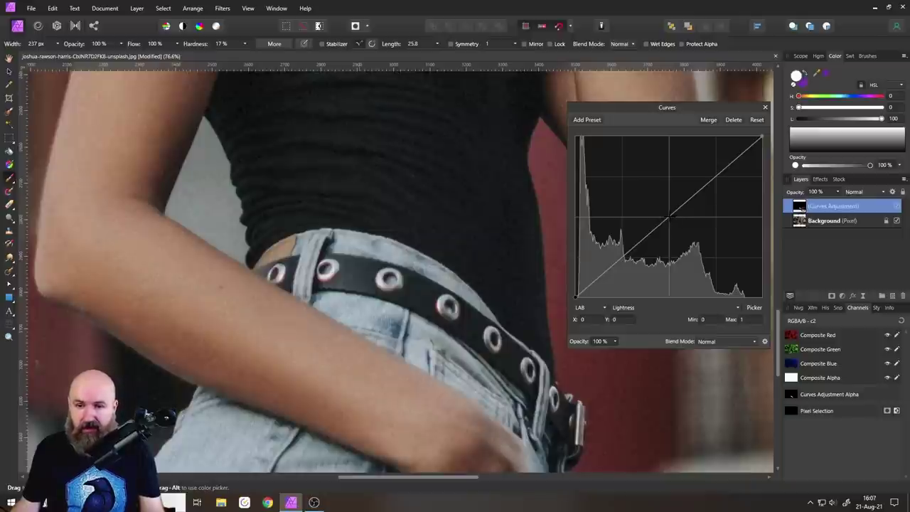
# Anchor midtone and deep-shadow points, then raise the upper point to X 0.724, Y 0.761.
pyautogui.moveTo(668, 217); pyautogui.dragTo(653, 231)
pyautogui.click(625, 254)
pyautogui.click(597, 277)
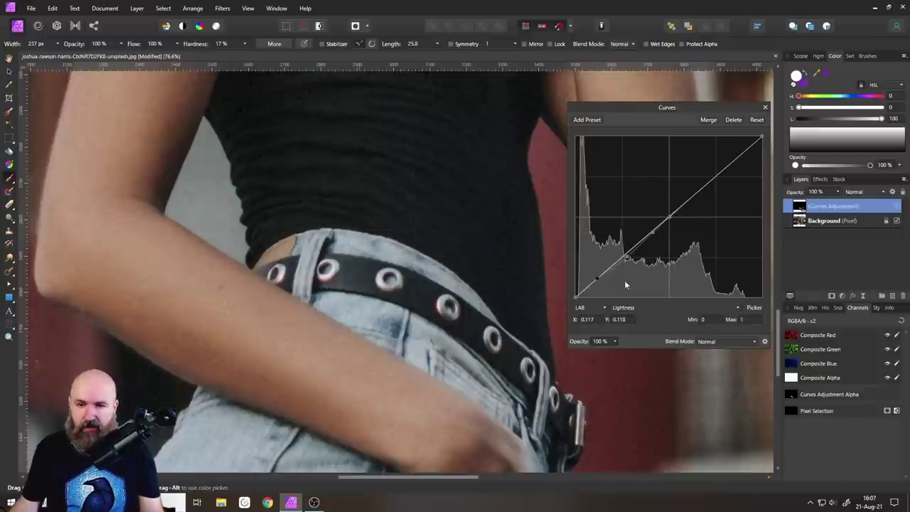
pyautogui.click(713, 178)
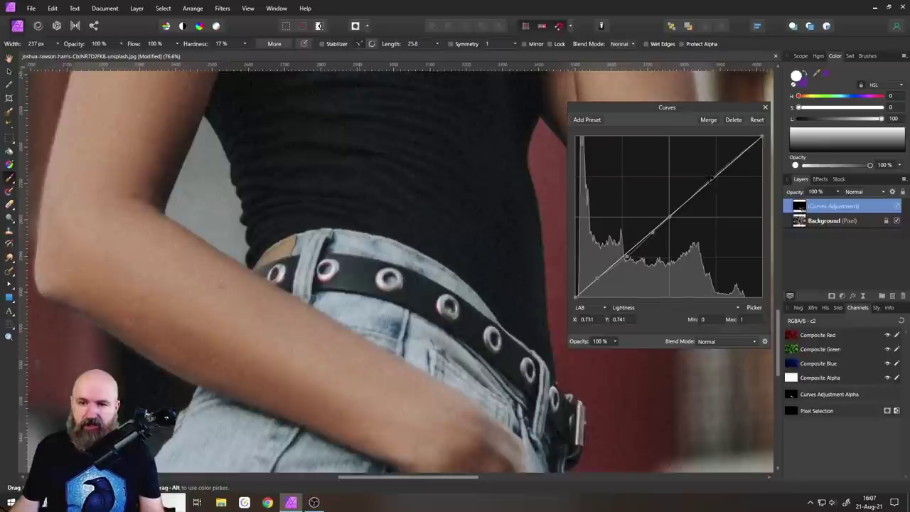
pyautogui.moveTo(712, 182)
pyautogui.mouseDown()
pyautogui.moveTo(706, 175)
pyautogui.moveTo(724, 190)
pyautogui.moveTo(713, 176)
pyautogui.mouseUp()
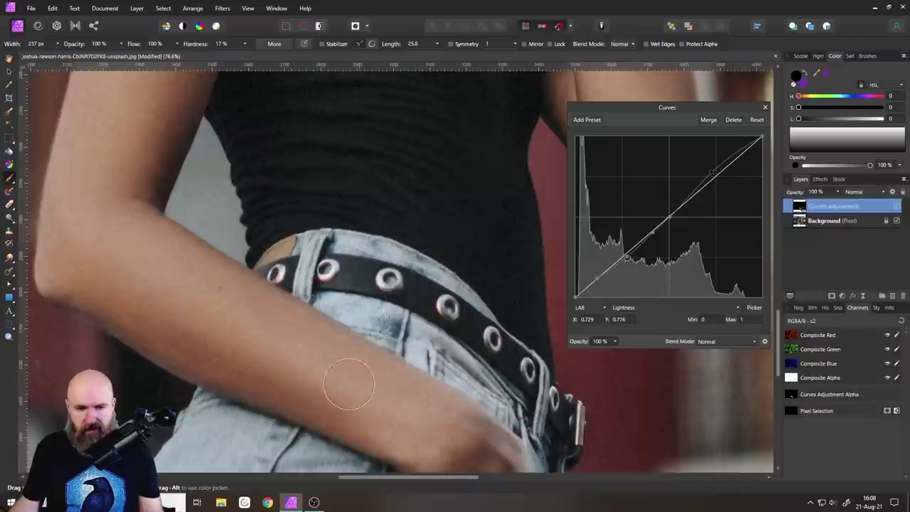
pyautogui.moveTo(712, 176)
pyautogui.mouseDown()
pyautogui.moveTo(704, 171)
pyautogui.moveTo(728, 197)
pyautogui.moveTo(712, 178)
pyautogui.mouseUp()
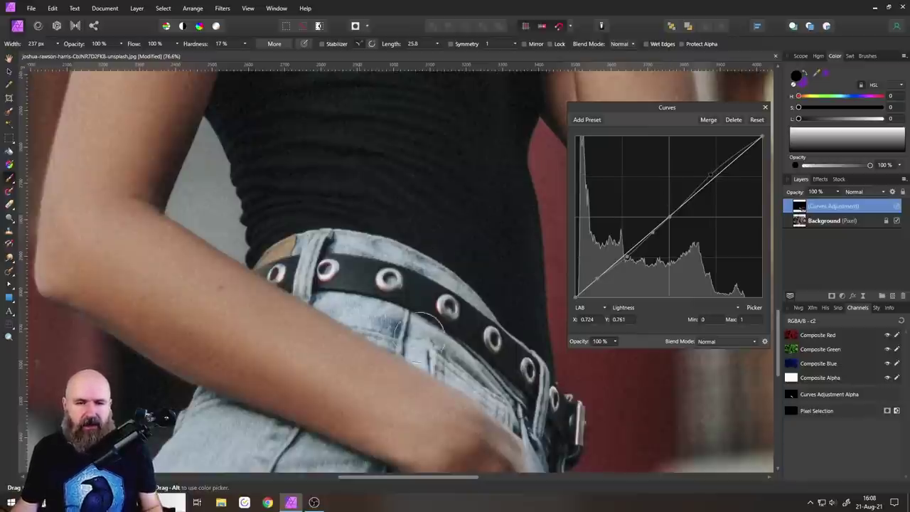
# Zoom on the belt and drag the upper Lightness point up-left so the curve bows upward.
pyautogui.scroll(5, 436, 376)
pyautogui.scroll(-4, 553, 374)
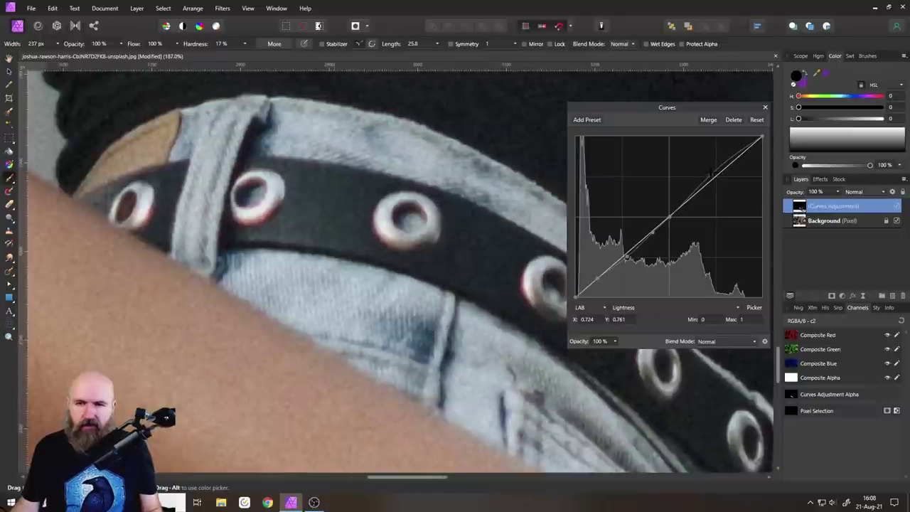
pyautogui.moveTo(710, 173); pyautogui.dragTo(720, 184)
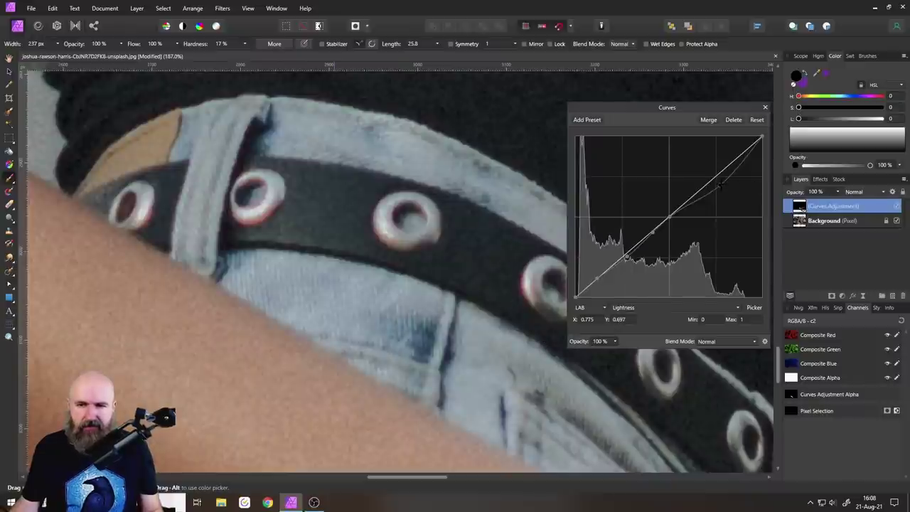
pyautogui.moveTo(720, 184); pyautogui.dragTo(706, 174)
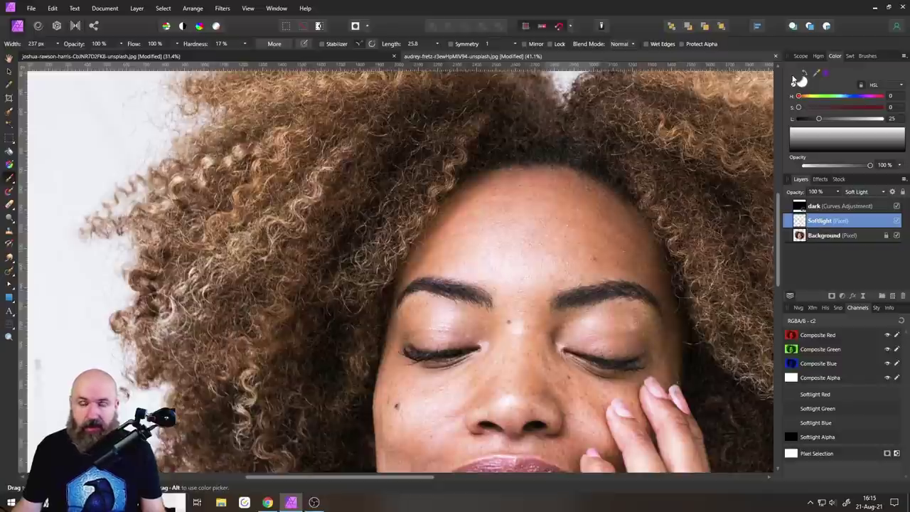
# Paint darkening over the upper hair on the Softlight layer, replacing an undone first stroke.
pyautogui.moveTo(431, 125)
pyautogui.mouseDown()
pyautogui.moveTo(420, 176)
pyautogui.moveTo(389, 217)
pyautogui.moveTo(440, 125)
pyautogui.moveTo(368, 240)
pyautogui.moveTo(436, 119)
pyautogui.moveTo(353, 232)
pyautogui.mouseUp()
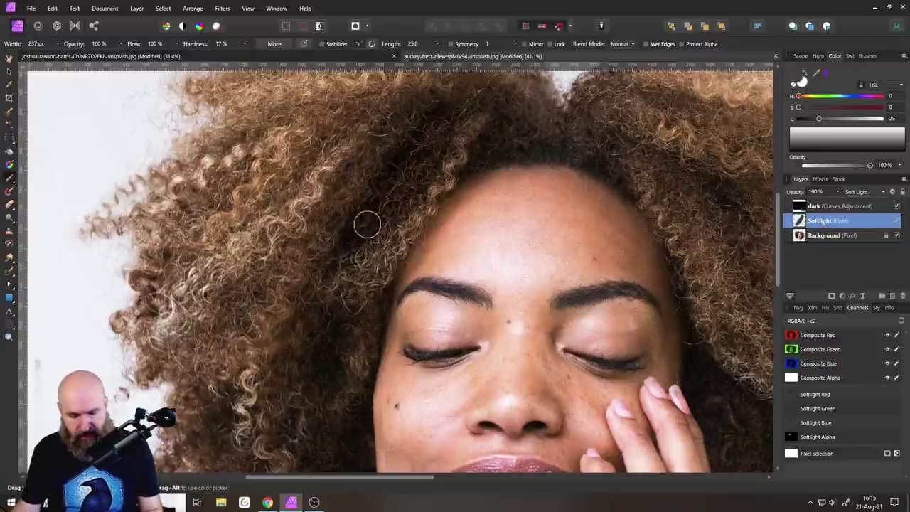
pyautogui.hotkey('ctrl', 'z')
pyautogui.moveTo(433, 140)
pyautogui.mouseDown()
pyautogui.moveTo(416, 181)
pyautogui.moveTo(401, 179)
pyautogui.moveTo(436, 119)
pyautogui.moveTo(397, 167)
pyautogui.moveTo(418, 154)
pyautogui.moveTo(400, 197)
pyautogui.moveTo(398, 168)
pyautogui.mouseUp()
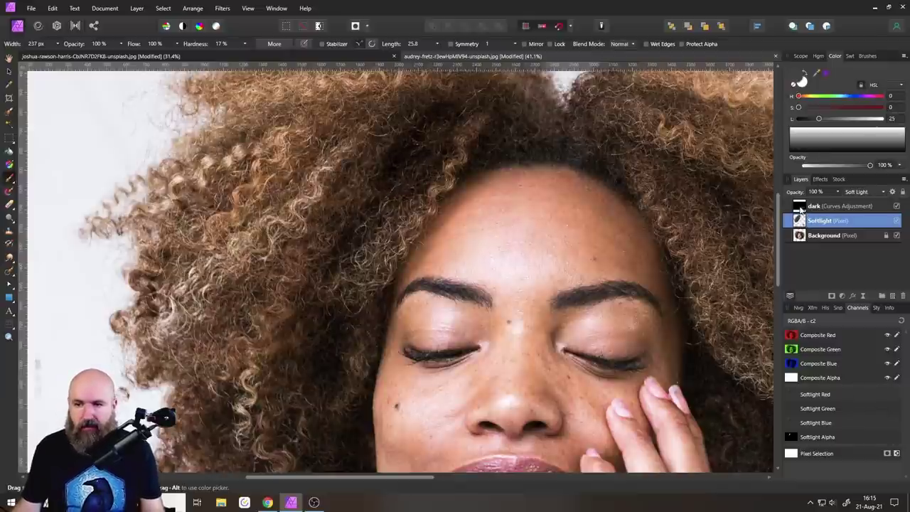
pyautogui.doubleClick(800, 207)
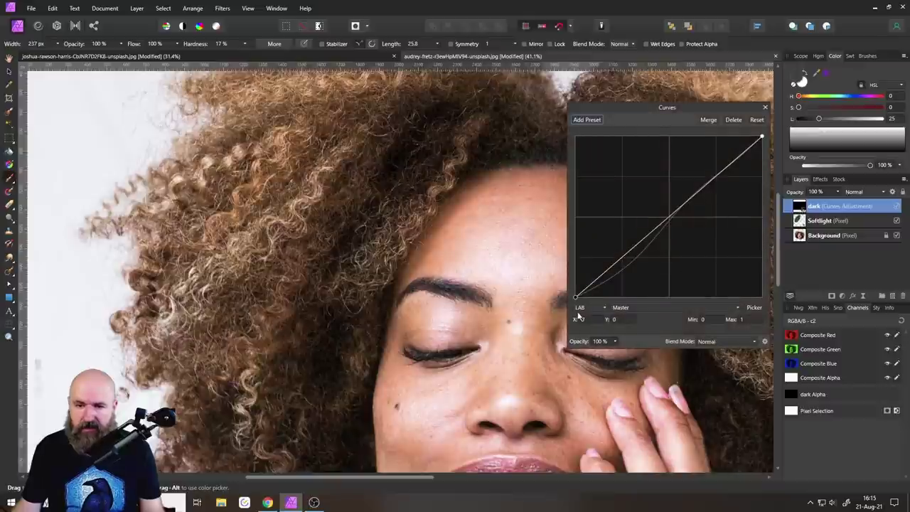
# Switch the dark Curves layer to its Lightness channel and set white as the paint colour for the hair.
pyautogui.click(632, 309)
pyautogui.click(623, 329)
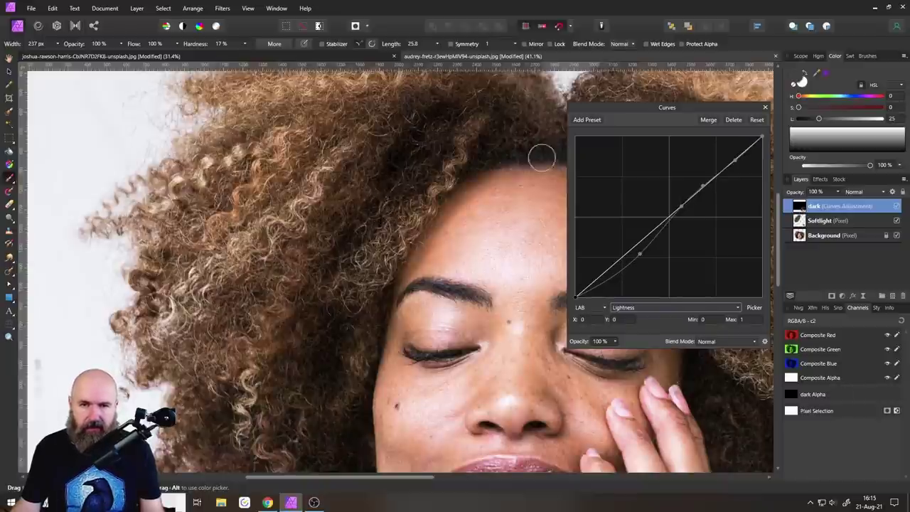
pyautogui.click(802, 80)
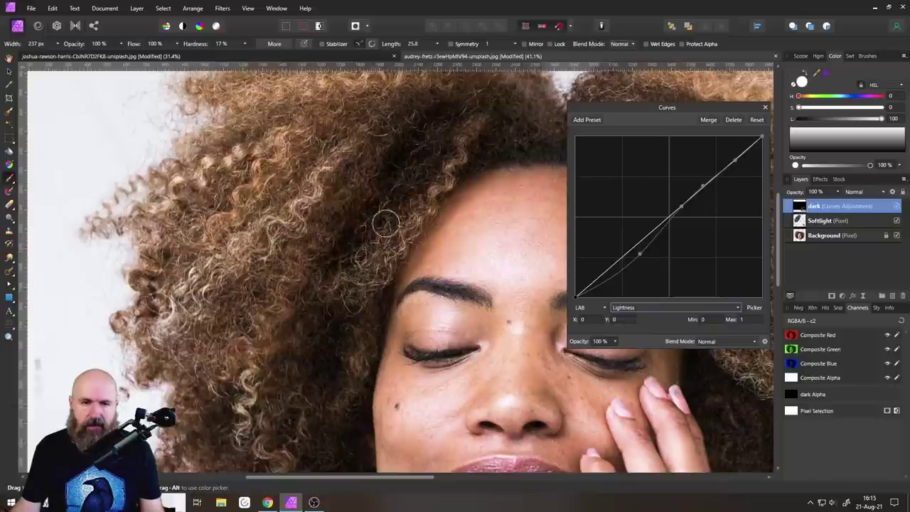
pyautogui.scroll(5, 442, 172)
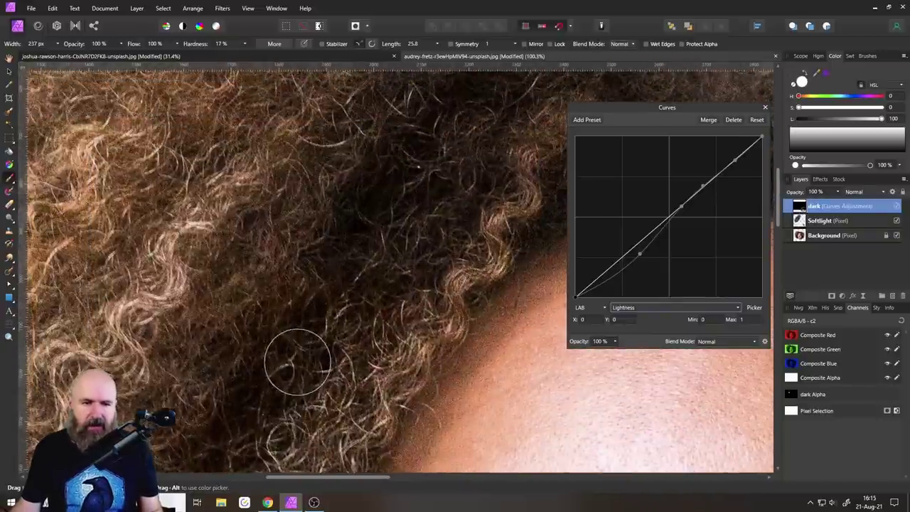
pyautogui.scroll(-3, 373, 285)
pyautogui.scroll(-3, 373, 285)
pyautogui.scroll(3, 420, 284)
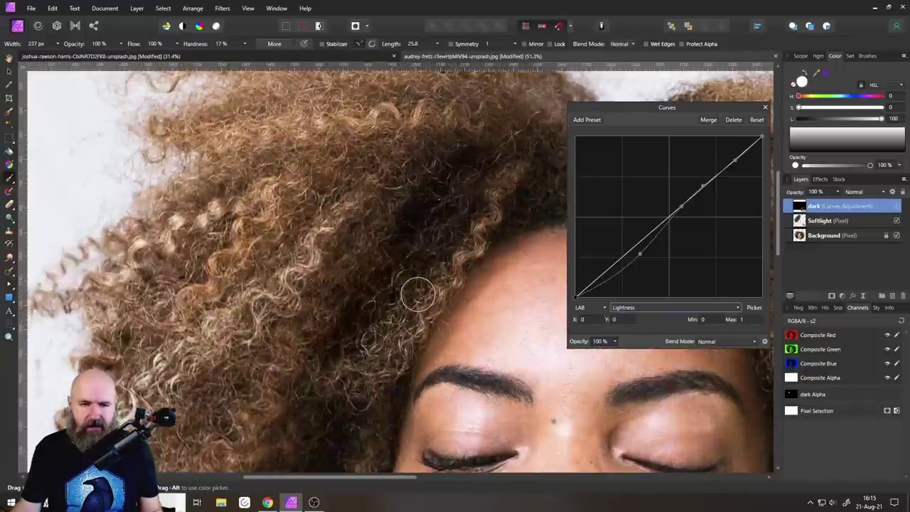